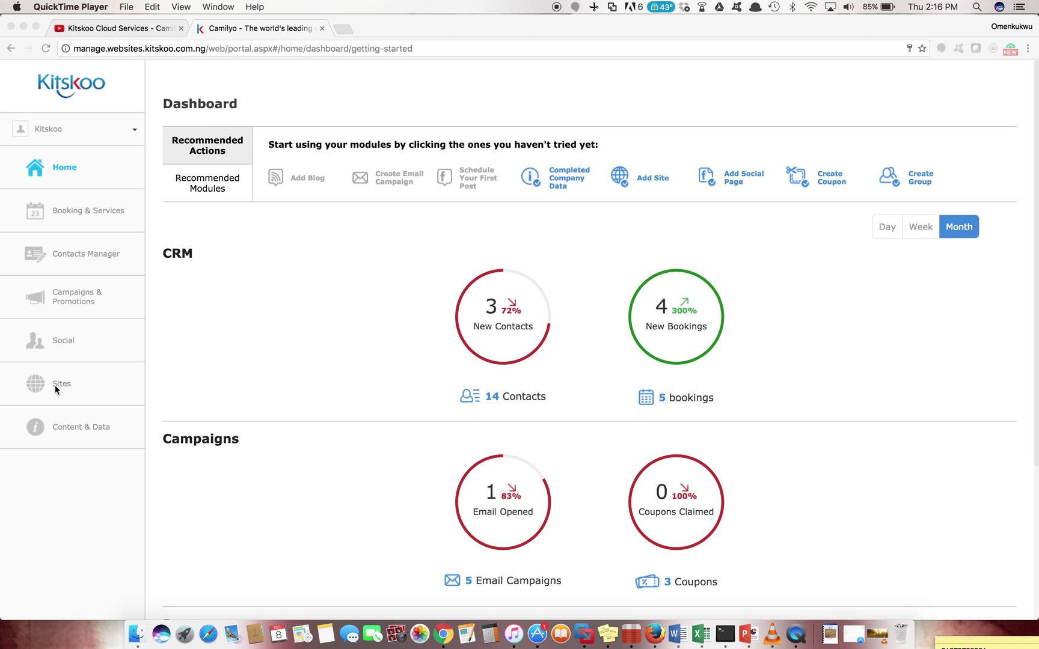
Go to the Sites page that lists the Kitskoo Store site.
{"action": "left_click", "coordinate": [35, 389]}
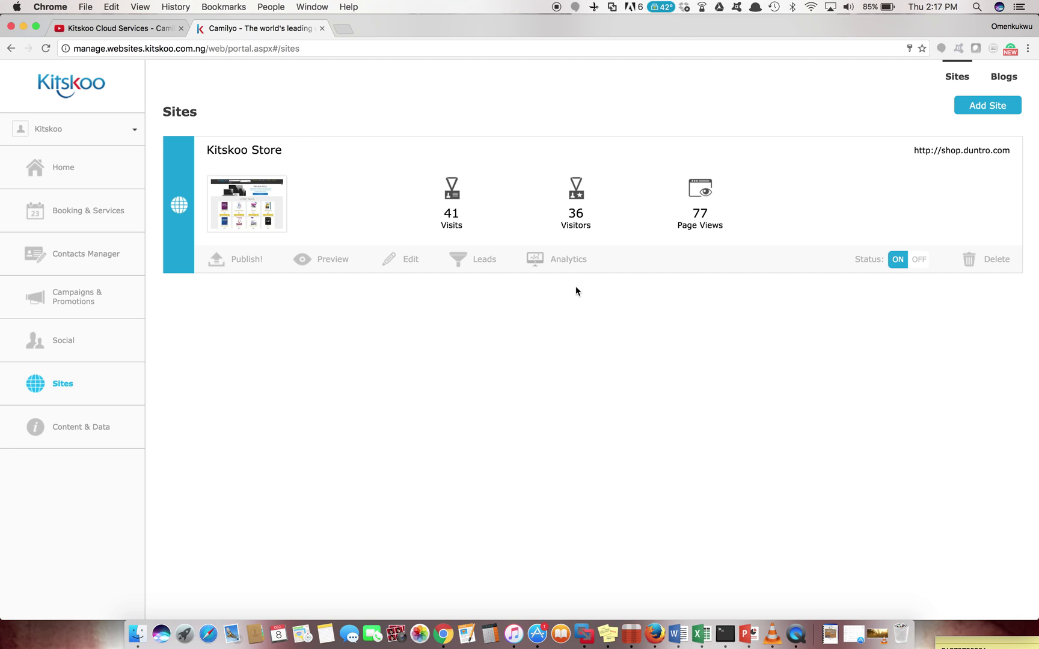
Highlight the Kitskoo Store's visit statistics and then its web address.
{"action": "left_click_drag", "start_coordinate": [425, 210], "coordinate": [726, 215]}
{"action": "left_click", "coordinate": [726, 216]}
{"action": "left_click_drag", "start_coordinate": [912, 154], "coordinate": [1006, 151]}
{"action": "left_click", "coordinate": [1009, 151]}
Add a new site and choose to build a Presence Site.
{"action": "left_click", "coordinate": [978, 108]}
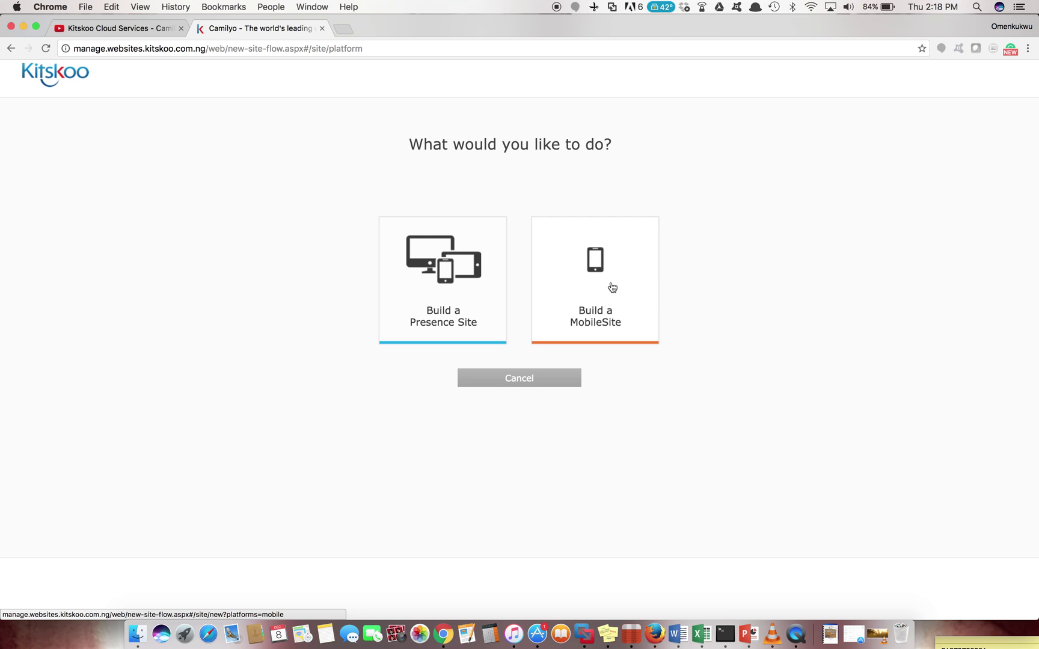
{"action": "left_click", "coordinate": [459, 292]}
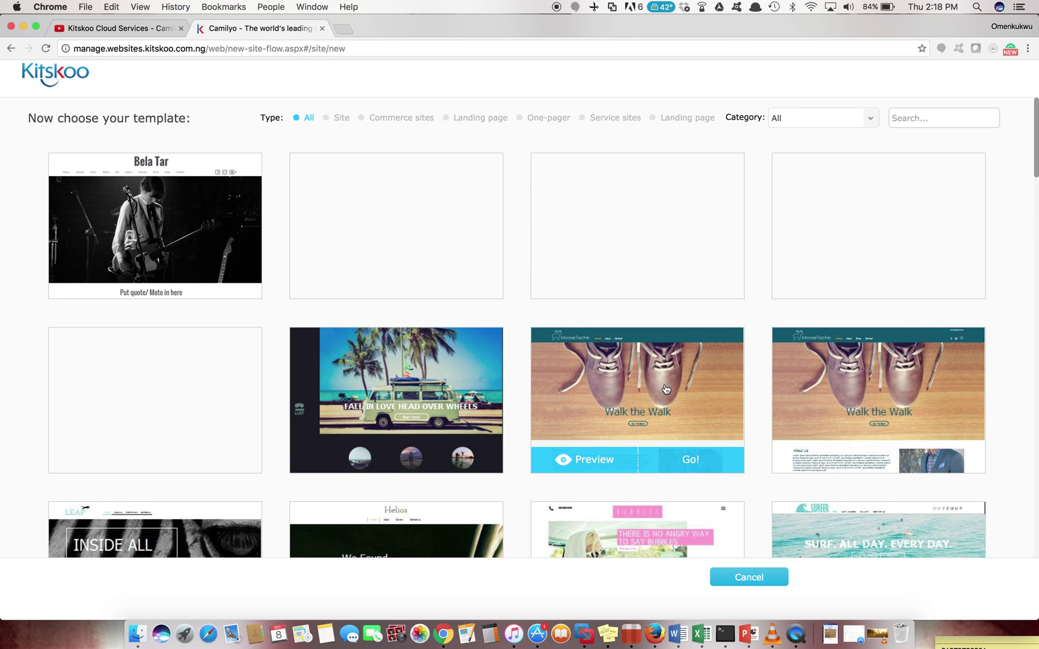
Browse up and down through the presence-site template gallery.
{"action": "scroll", "coordinate": [666, 390], "scroll_direction": "down", "scroll_amount": 2}
{"action": "scroll", "coordinate": [666, 390], "scroll_direction": "down", "scroll_amount": 10}
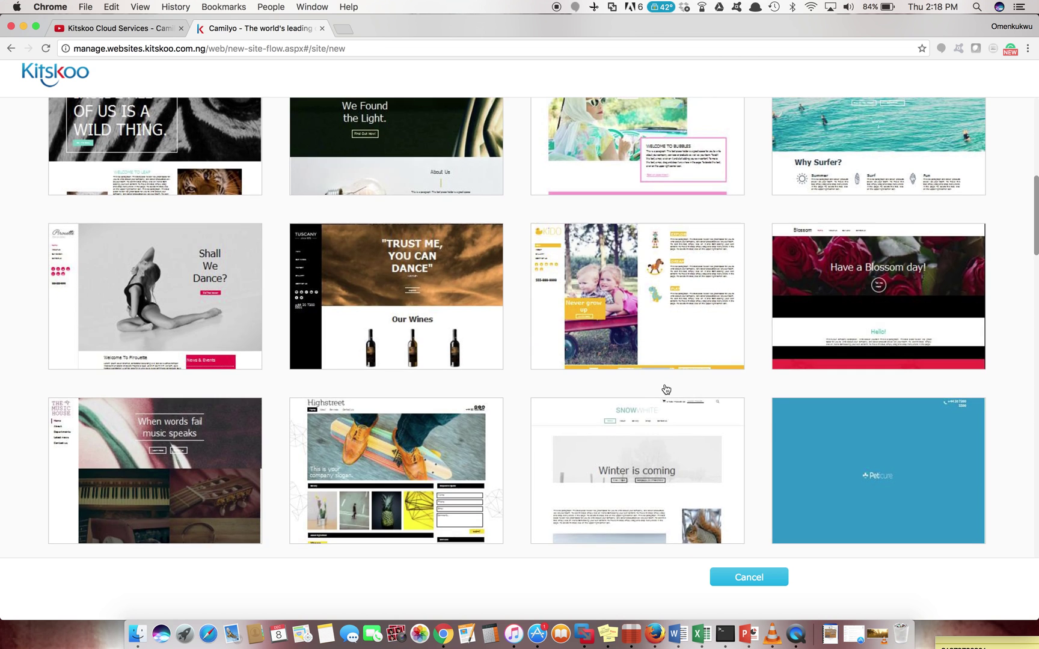
{"action": "scroll", "coordinate": [666, 390], "scroll_direction": "up", "scroll_amount": 3}
{"action": "scroll", "coordinate": [667, 389], "scroll_direction": "up", "scroll_amount": 7}
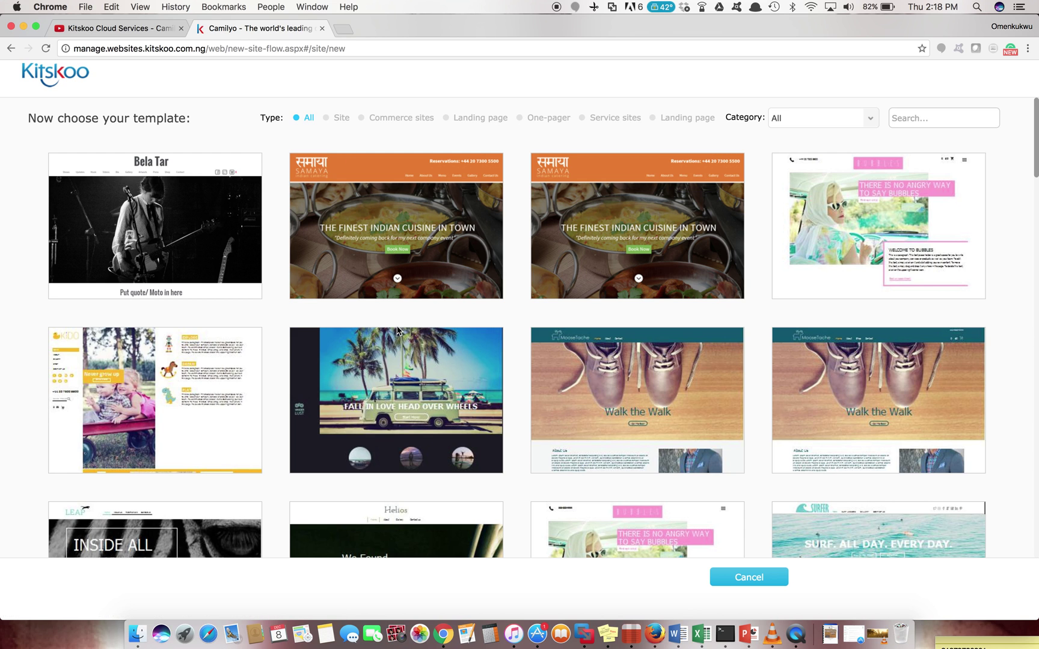
{"action": "mouse_move", "coordinate": [436, 295]}
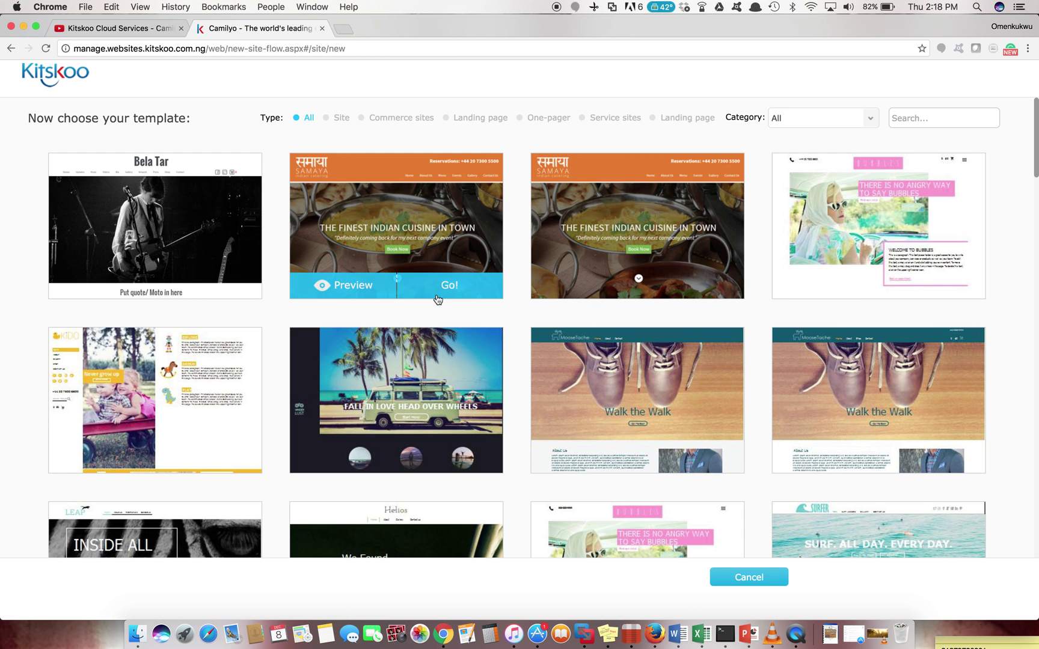
Preview the Trade Mark template, scroll through its pages, and switch to phone size.
{"action": "left_click", "coordinate": [352, 287]}
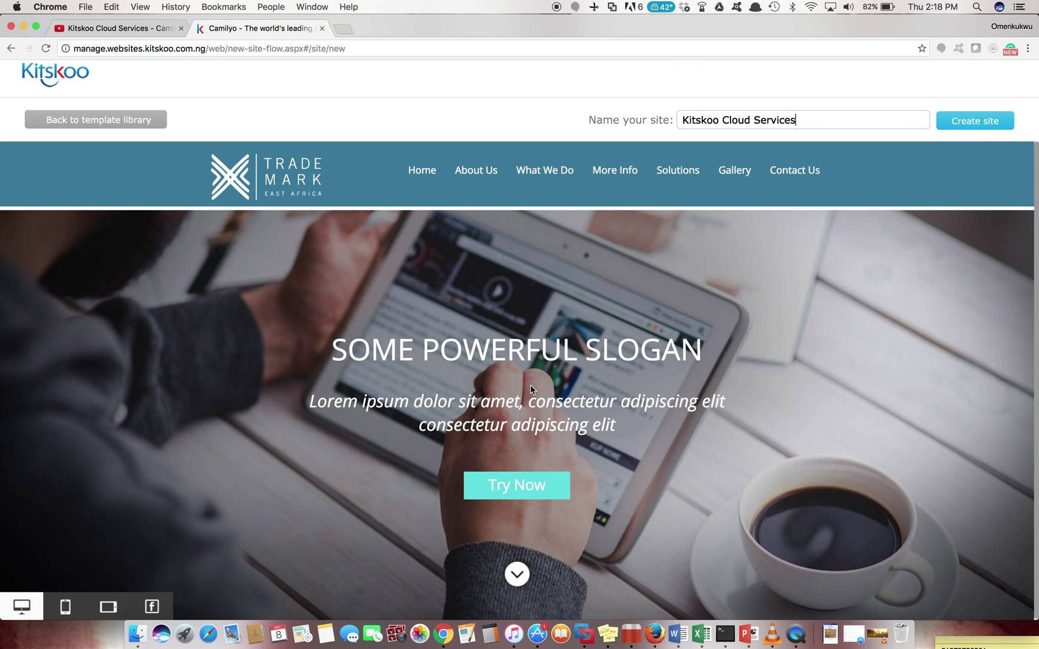
{"action": "scroll", "coordinate": [530, 387], "scroll_direction": "down", "scroll_amount": 5}
{"action": "scroll", "coordinate": [531, 386], "scroll_direction": "down", "scroll_amount": 10}
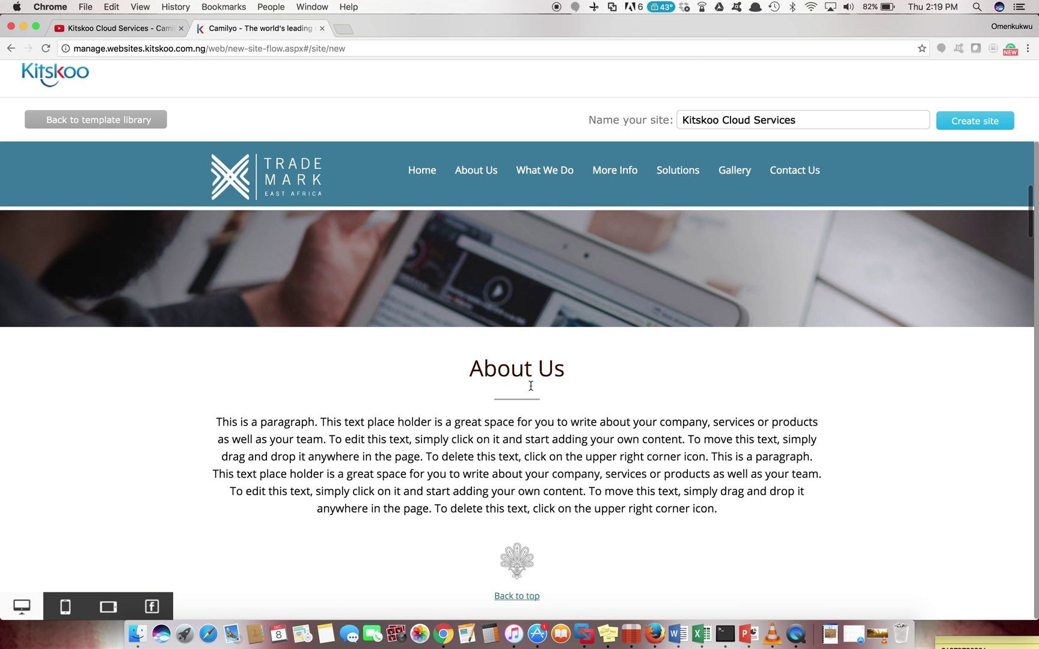
{"action": "scroll", "coordinate": [531, 385], "scroll_direction": "down", "scroll_amount": 15}
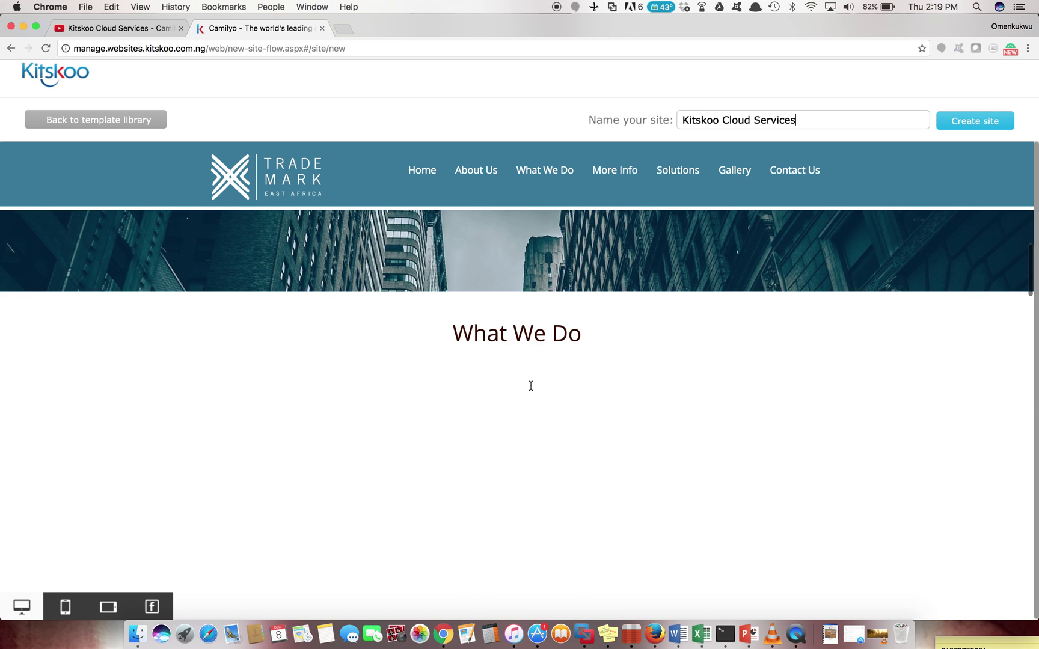
{"action": "scroll", "coordinate": [530, 385], "scroll_direction": "down", "scroll_amount": 10}
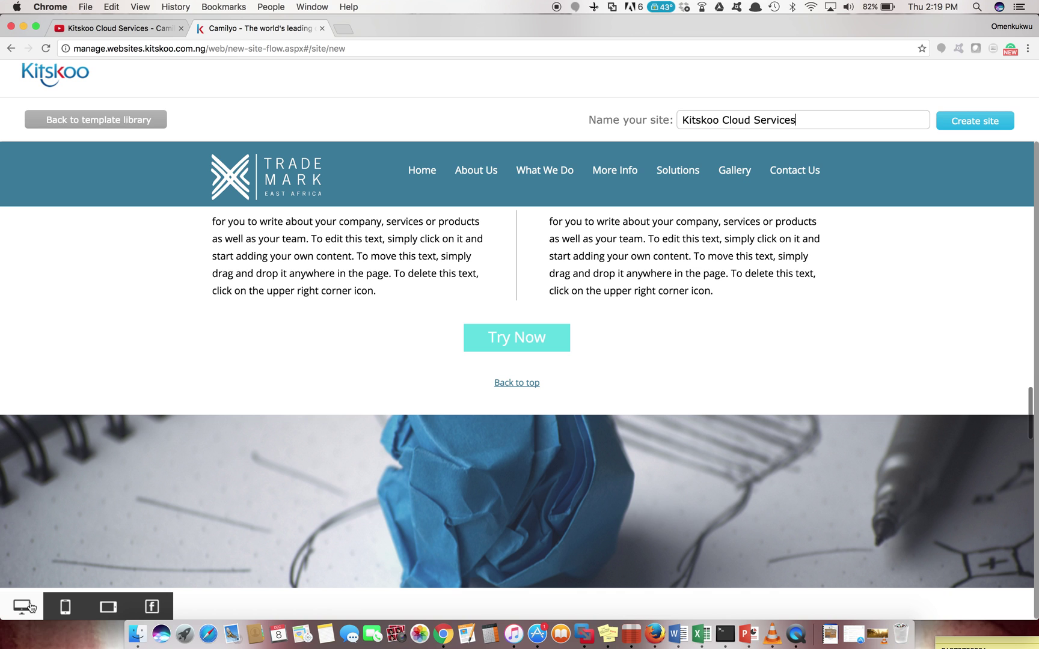
{"action": "left_click", "coordinate": [66, 607]}
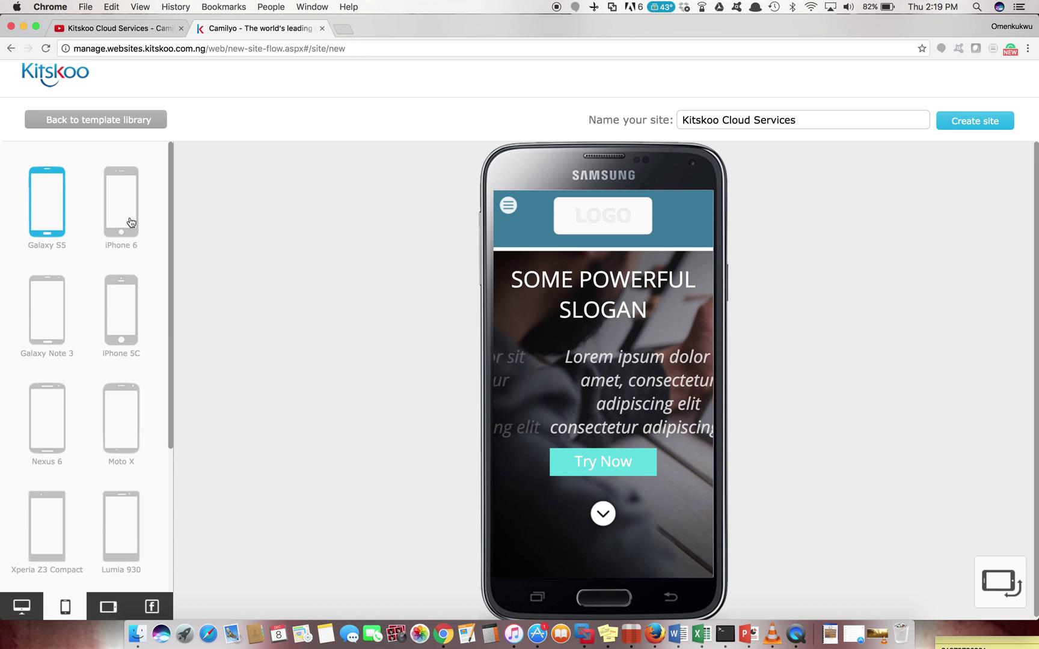
Preview the template on iPhone 6, tablet and as a Facebook page, then return to desktop.
{"action": "left_click", "coordinate": [130, 223]}
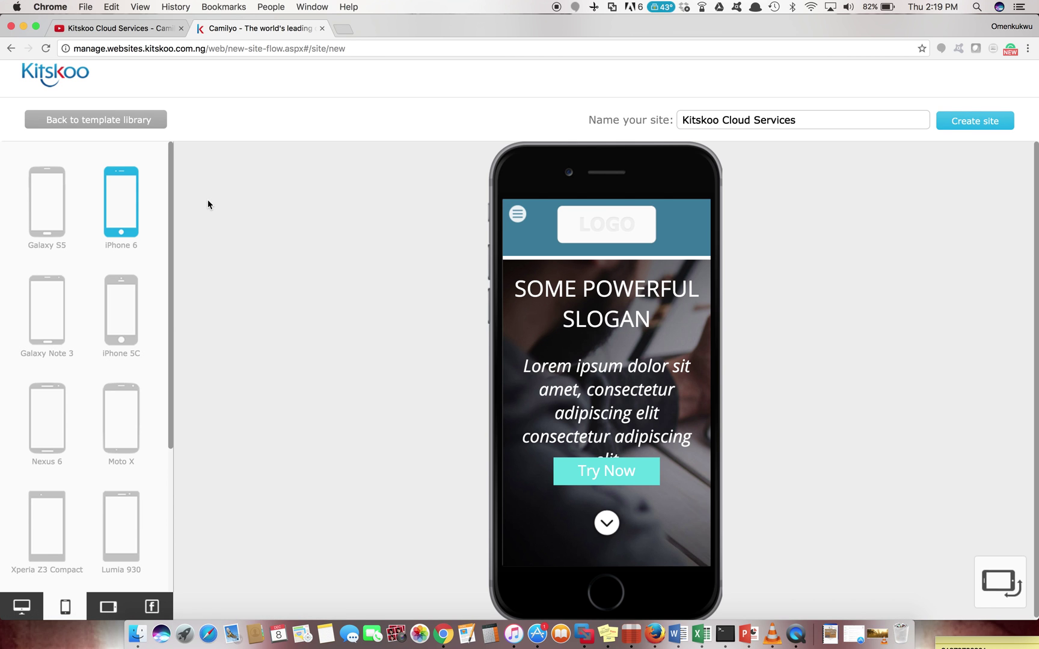
{"action": "left_click", "coordinate": [107, 608]}
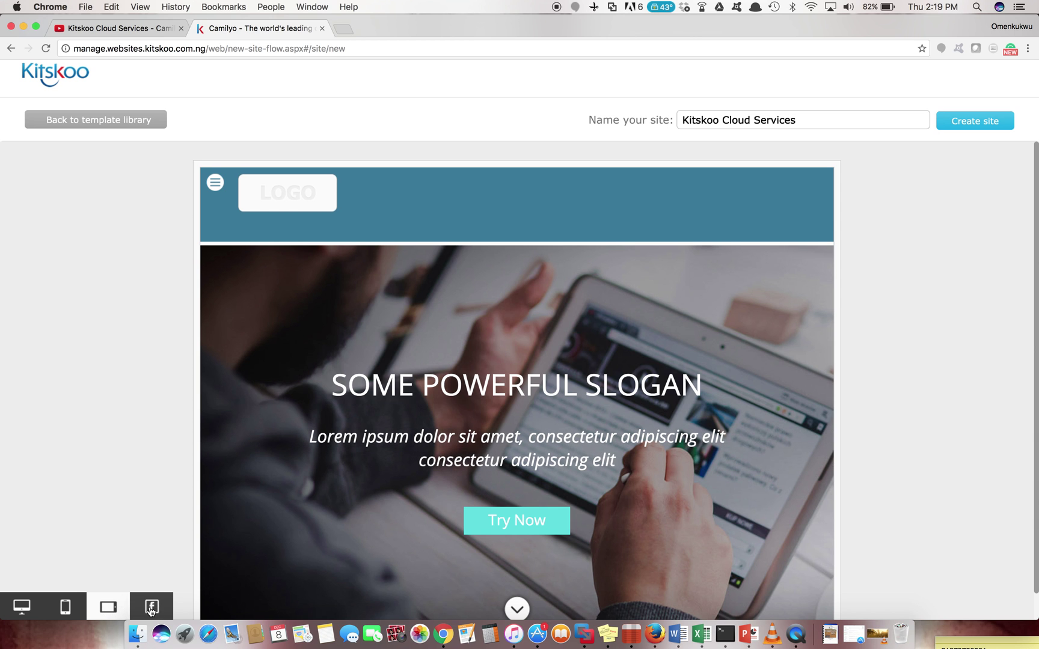
{"action": "left_click", "coordinate": [151, 608]}
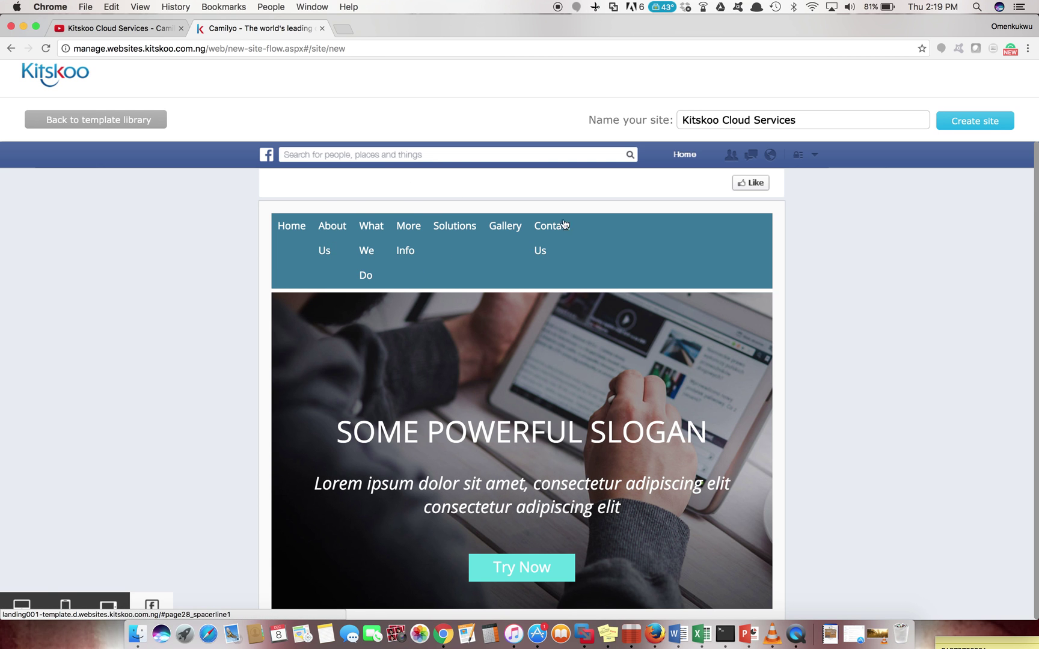
{"action": "scroll", "coordinate": [554, 476], "scroll_direction": "down", "scroll_amount": 5}
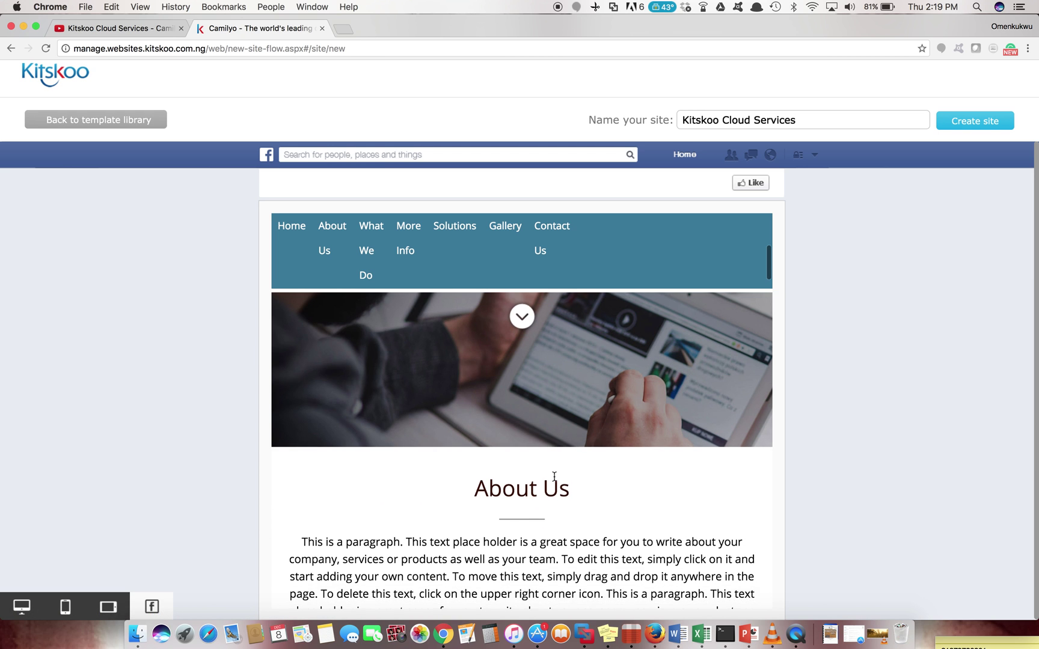
{"action": "scroll", "coordinate": [553, 475], "scroll_direction": "down", "scroll_amount": 3}
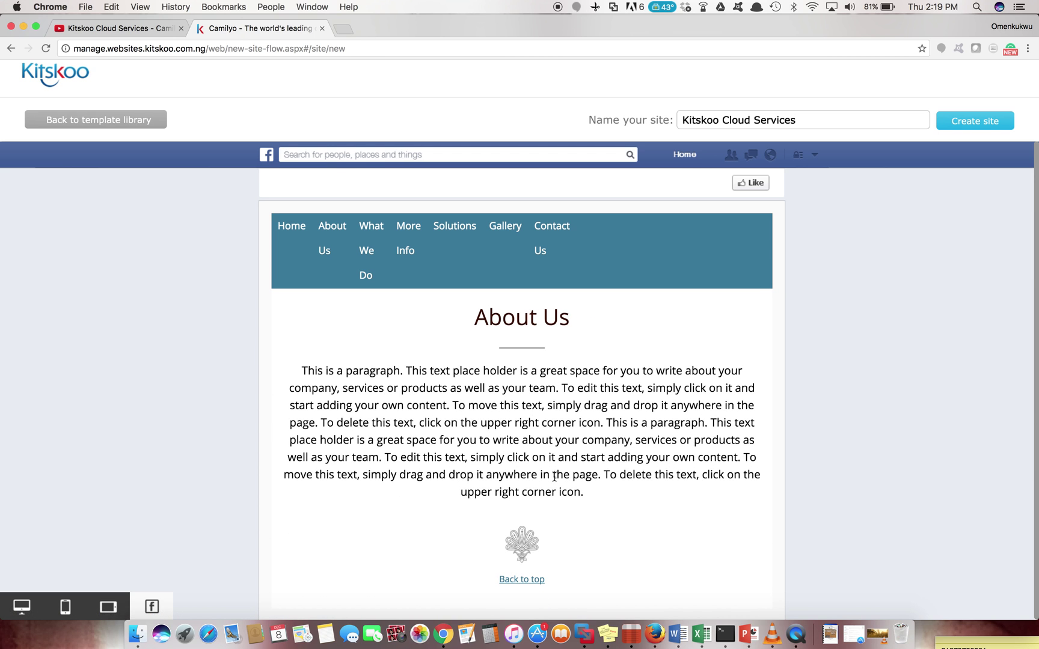
{"action": "scroll", "coordinate": [554, 476], "scroll_direction": "up", "scroll_amount": 5}
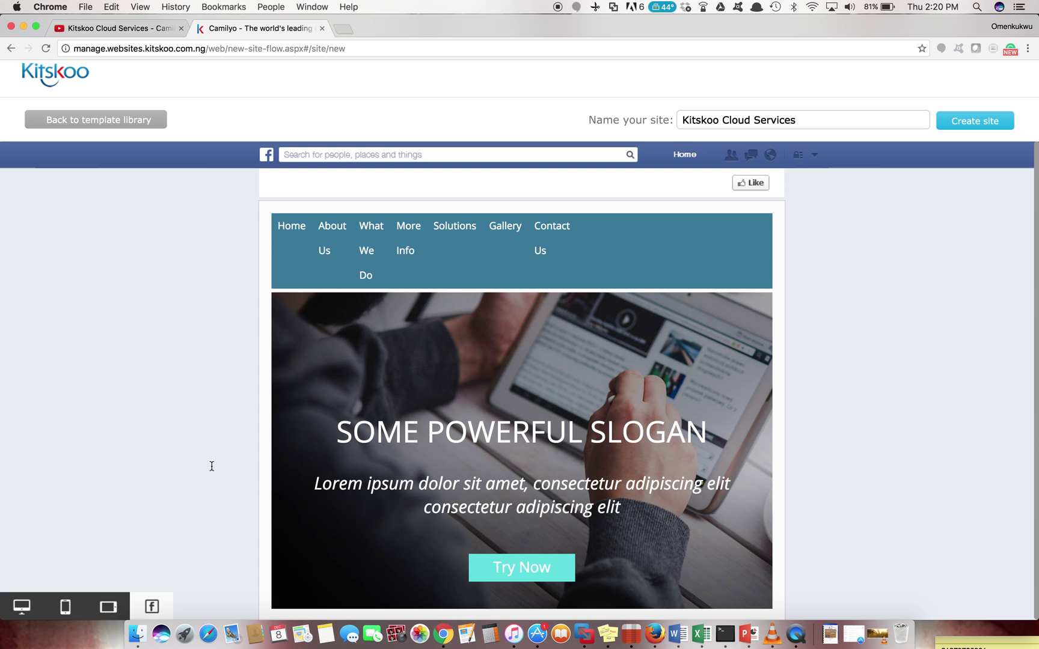
{"action": "left_click", "coordinate": [22, 606]}
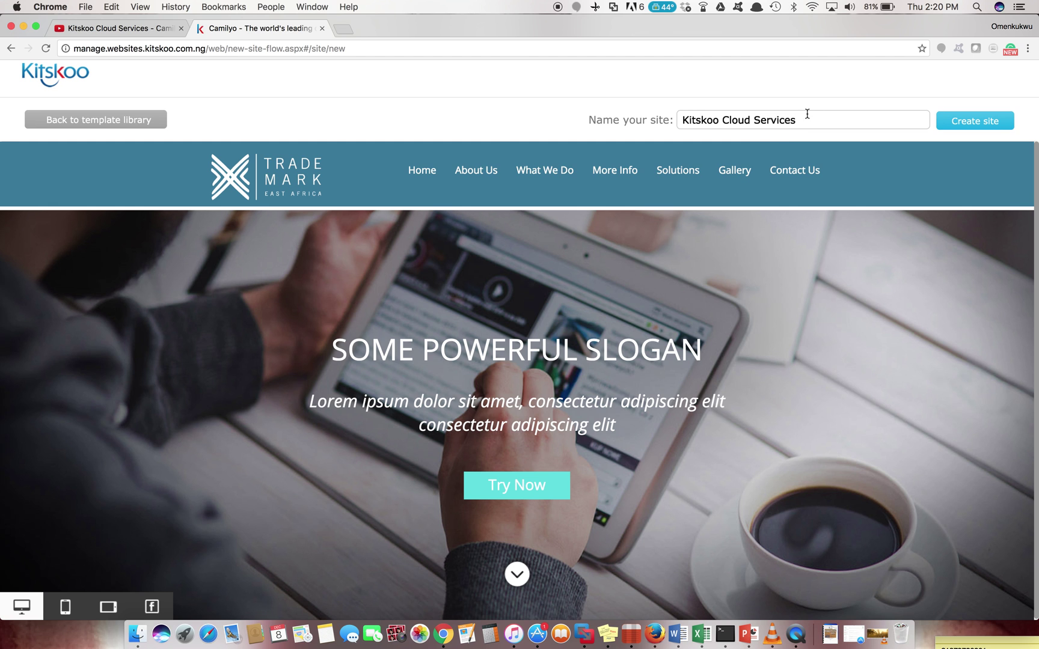
Name the site Orange, create it from the template, and go back to admin.
{"action": "left_click_drag", "start_coordinate": [806, 119], "coordinate": [639, 100]}
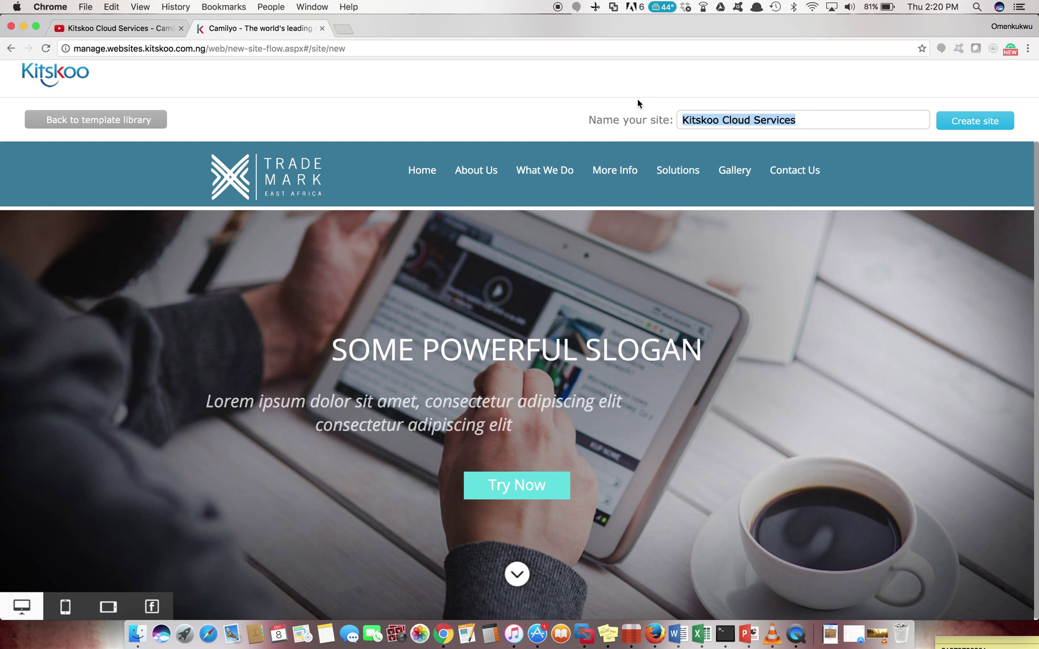
{"action": "type", "text": "Orange"}
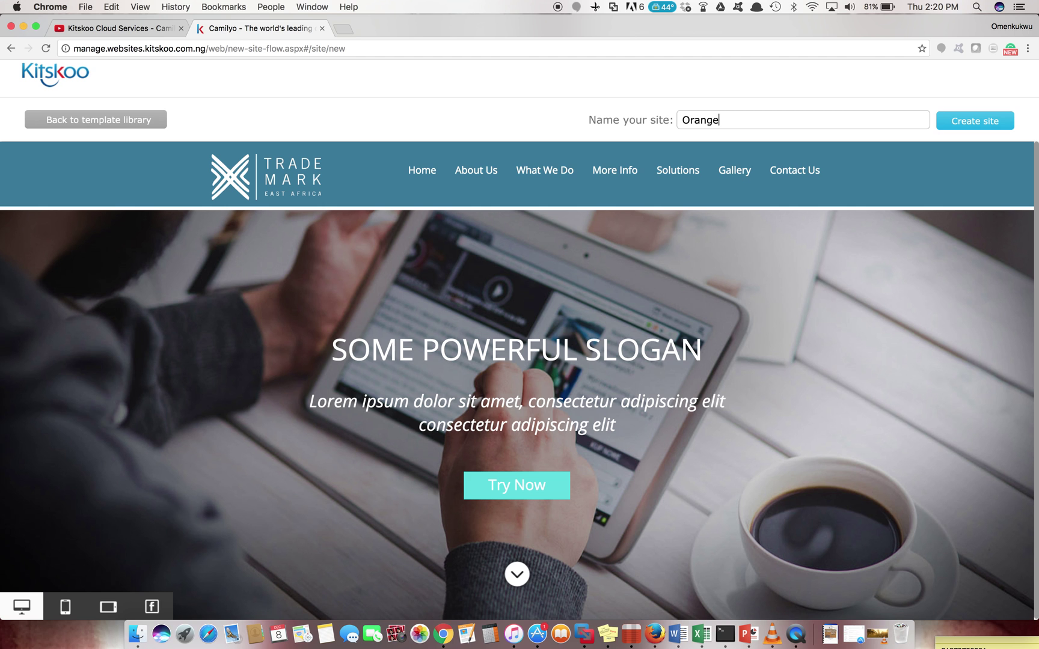
{"action": "left_click", "coordinate": [979, 123]}
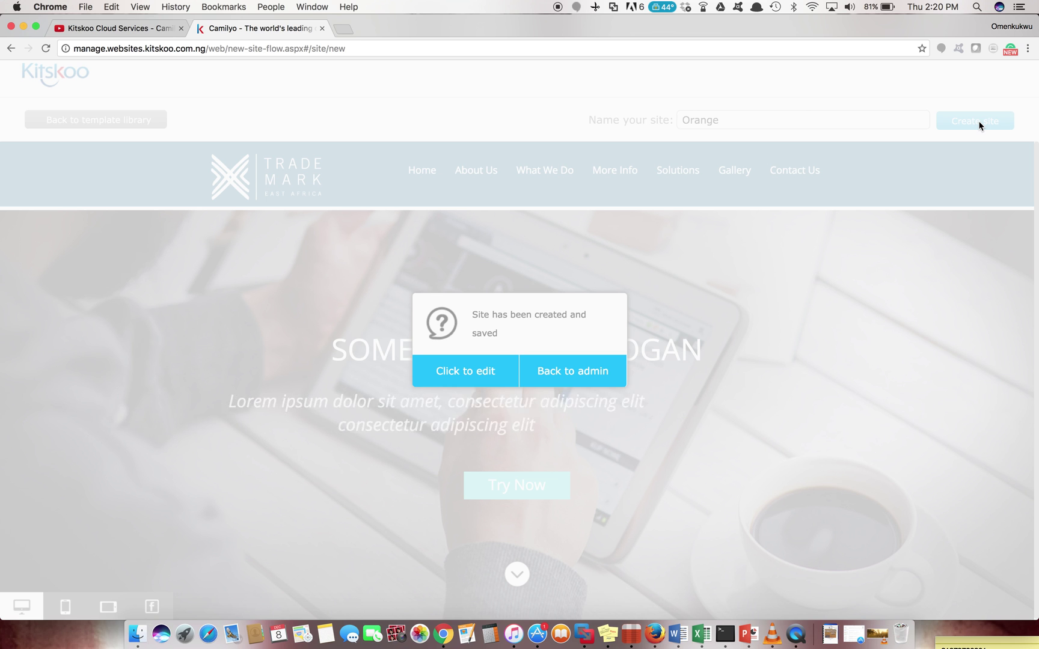
{"action": "left_click", "coordinate": [585, 379]}
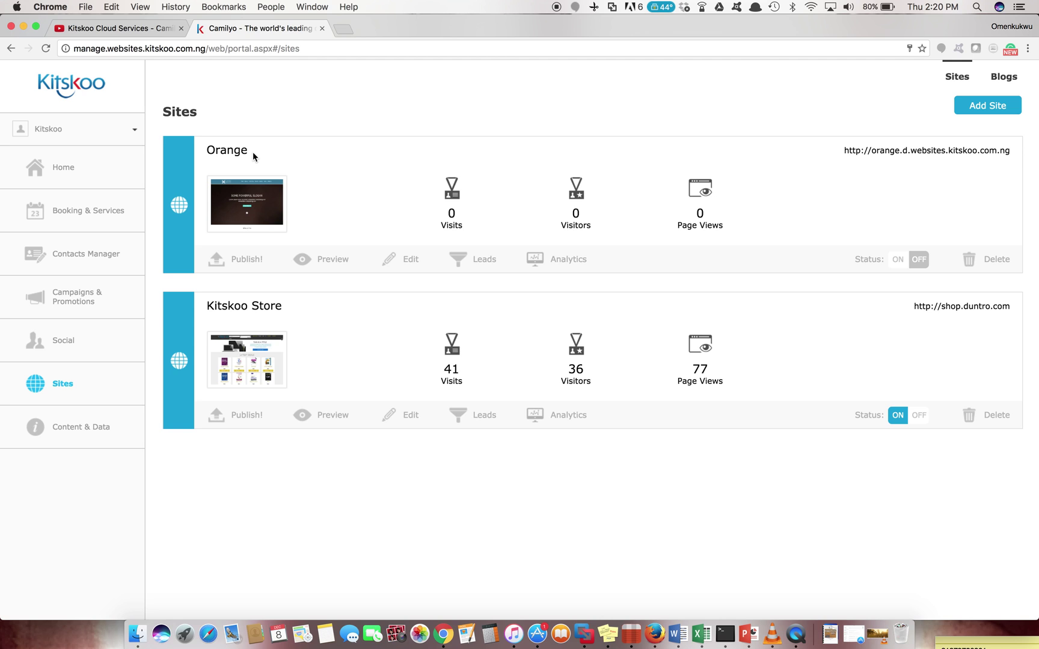
Highlight parts of the Orange site's web address, then open Orange in the site builder.
{"action": "left_click_drag", "start_coordinate": [844, 151], "coordinate": [993, 153]}
{"action": "left_click", "coordinate": [1012, 151]}
{"action": "left_click", "coordinate": [993, 151]}
{"action": "double_click", "coordinate": [859, 151]}
{"action": "left_click", "coordinate": [968, 164]}
{"action": "triple_click", "coordinate": [1015, 151]}
{"action": "left_click", "coordinate": [1016, 150]}
{"action": "left_click", "coordinate": [402, 263]}
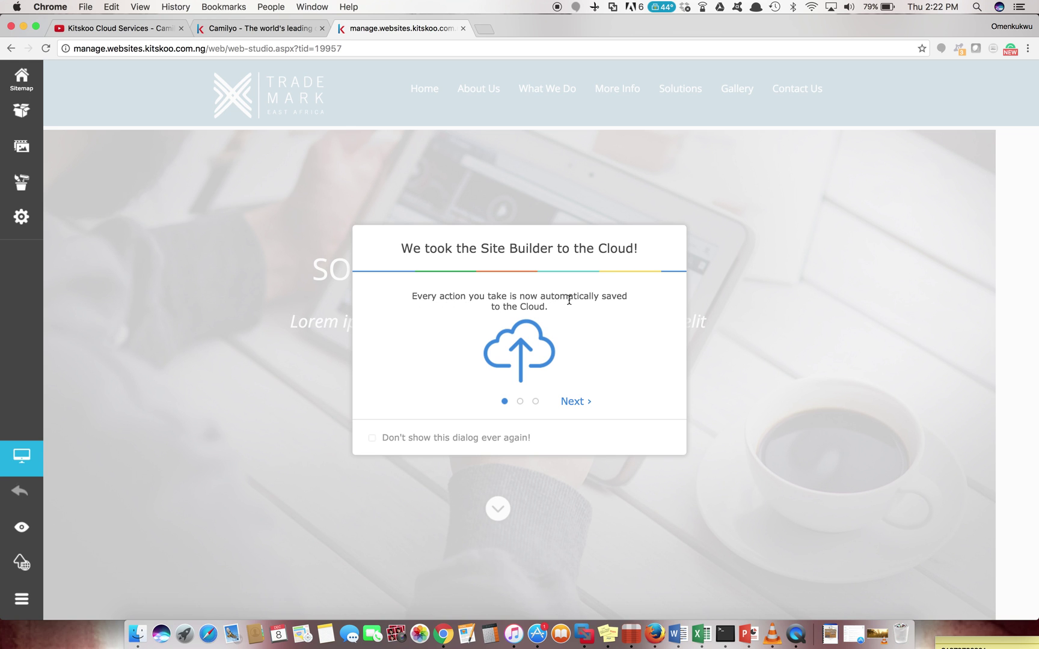
Step through the two welcome tips and tick 'Don't show this dialog ever again'.
{"action": "left_click", "coordinate": [573, 405]}
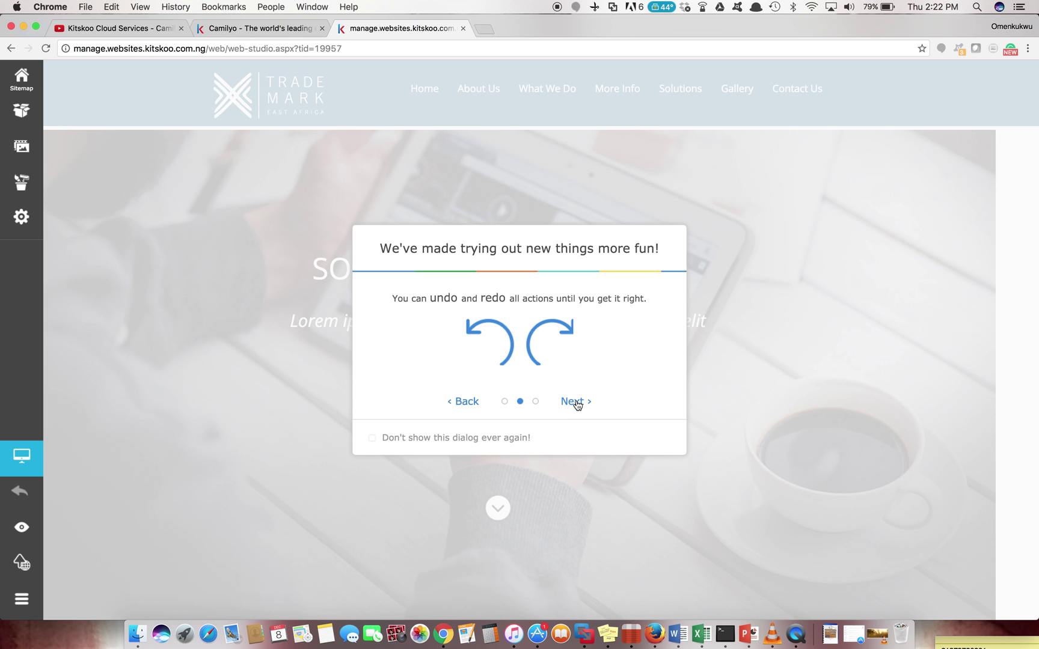
{"action": "left_click", "coordinate": [576, 405]}
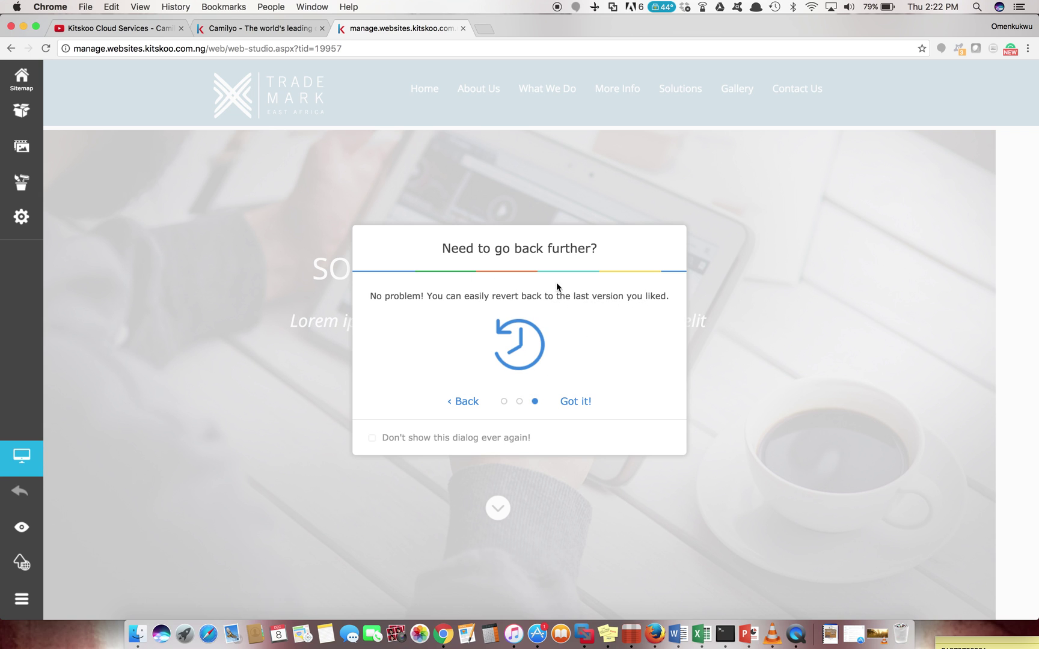
{"action": "left_click", "coordinate": [372, 440]}
Close the tips and replace the hero slogan 'SOME POWERFUL SLOGAN' with 'ORANGE GROUP'.
{"action": "left_click", "coordinate": [579, 403]}
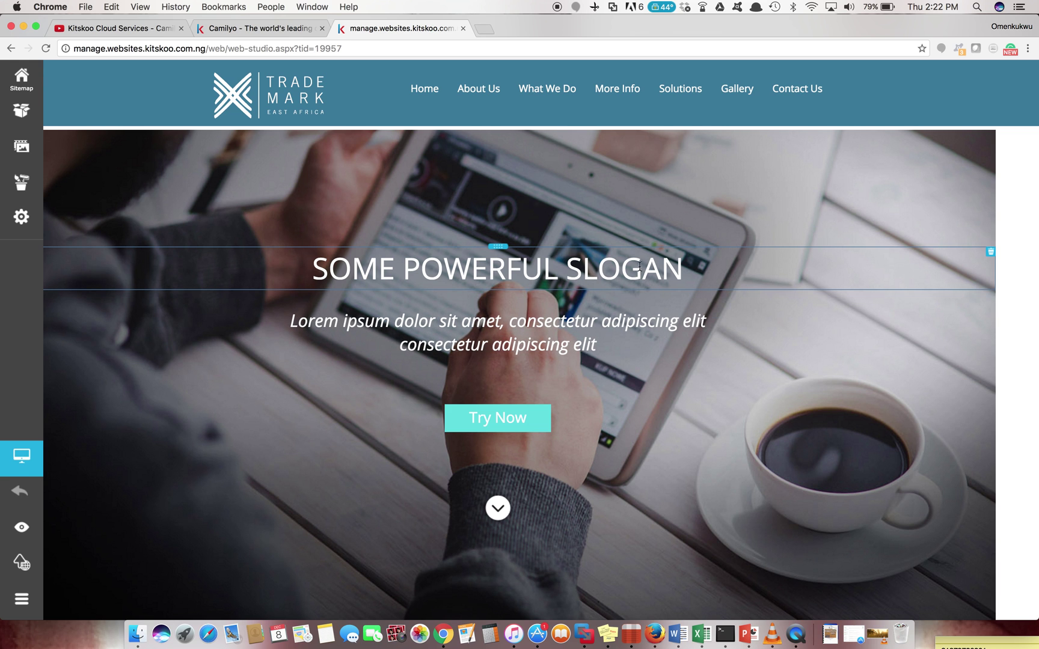
{"action": "left_click_drag", "start_coordinate": [683, 267], "coordinate": [308, 266]}
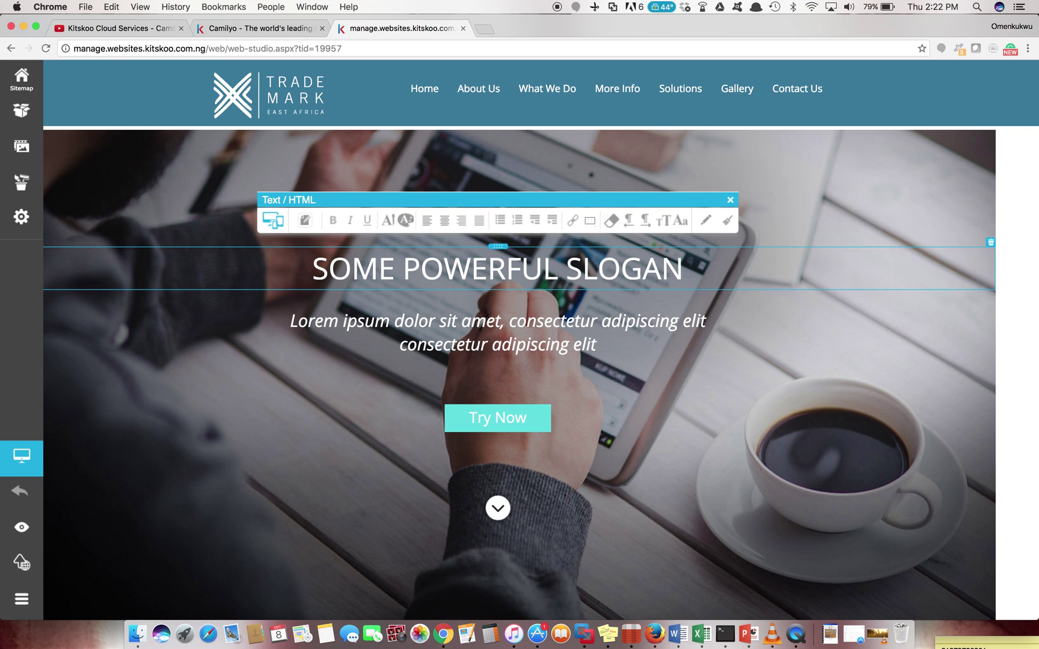
{"action": "type", "text": "ORANGE GR"}
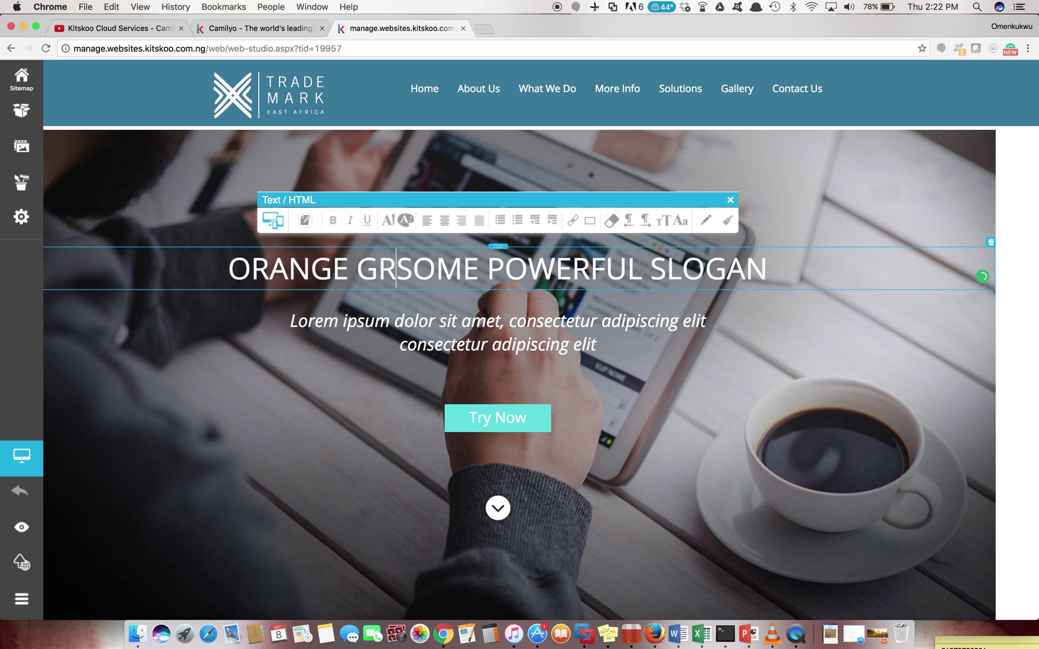
{"action": "type", "text": "OUP"}
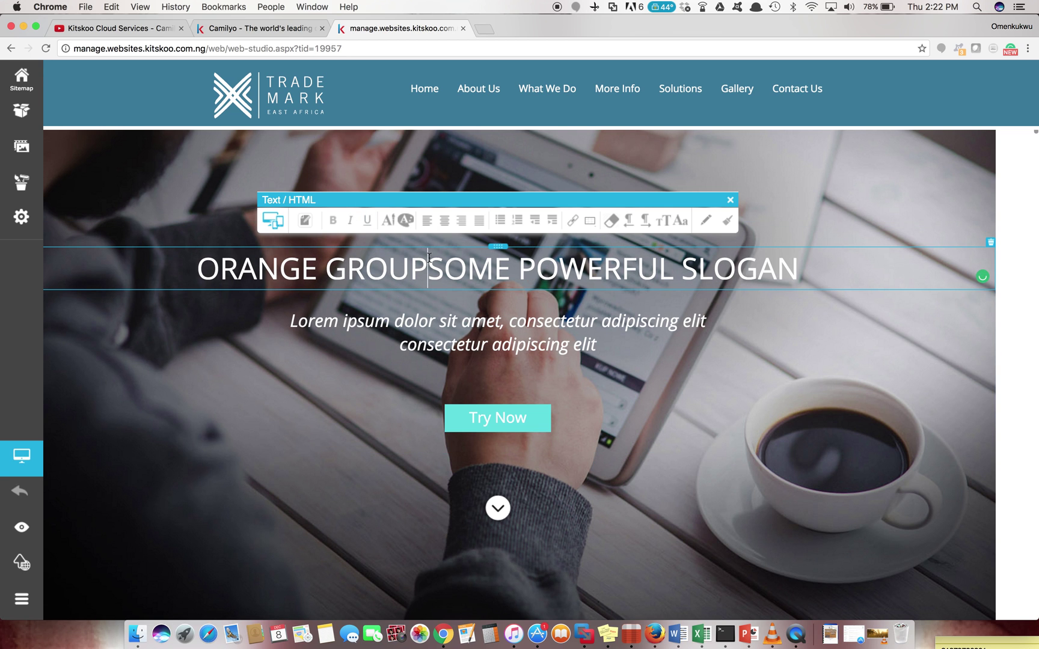
{"action": "left_click_drag", "start_coordinate": [430, 259], "coordinate": [794, 268]}
{"action": "key", "text": "BackSpace"}
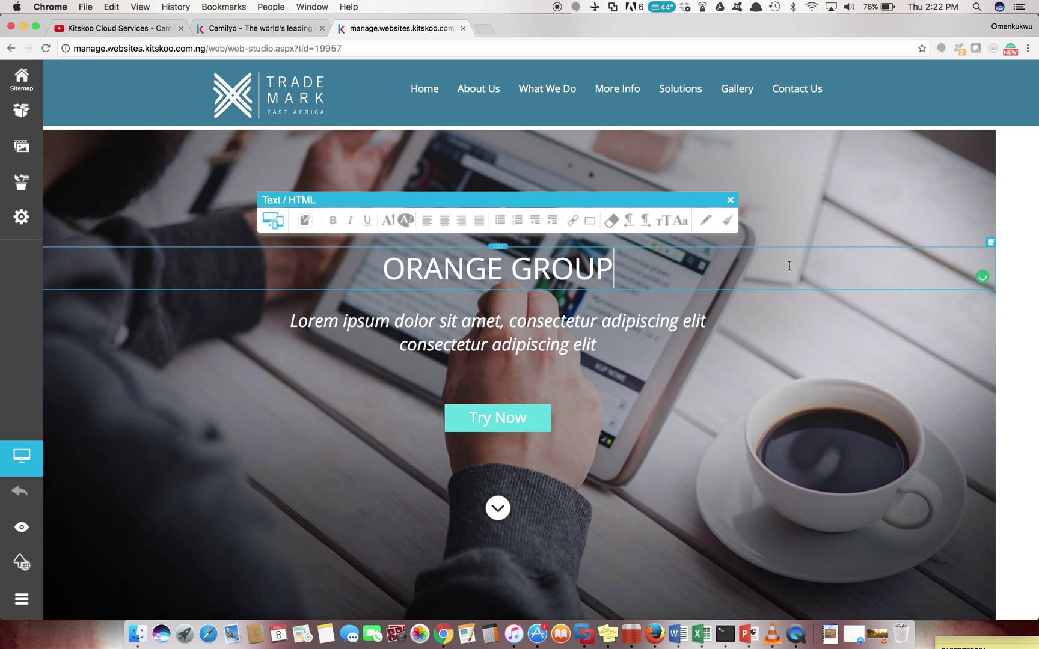
{"action": "left_click", "coordinate": [720, 385]}
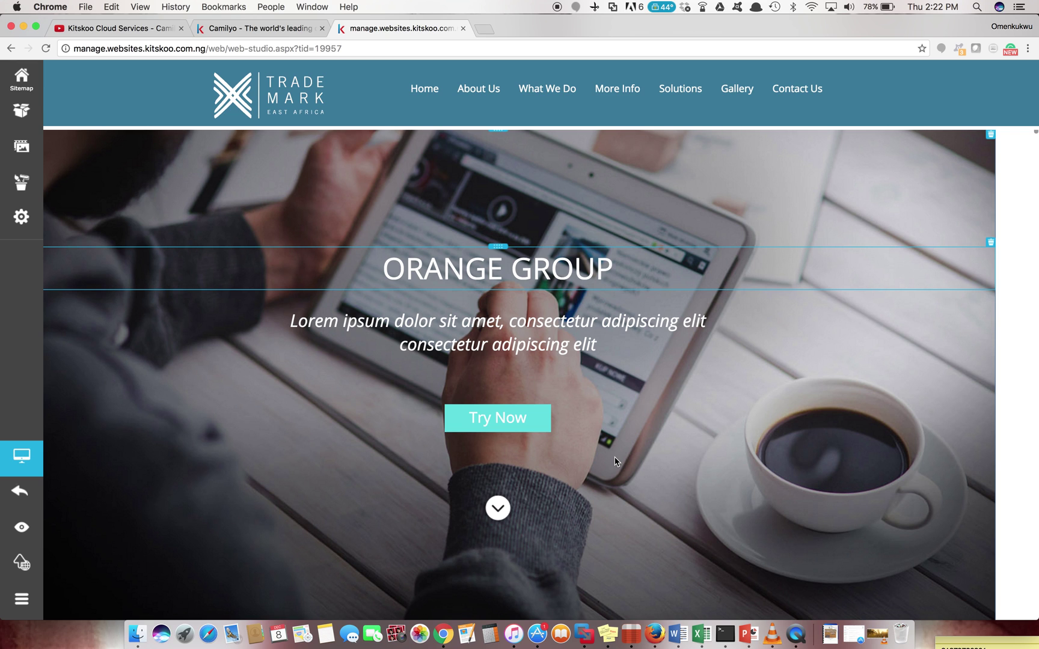
{"action": "scroll", "coordinate": [629, 475], "scroll_direction": "down", "scroll_amount": 5}
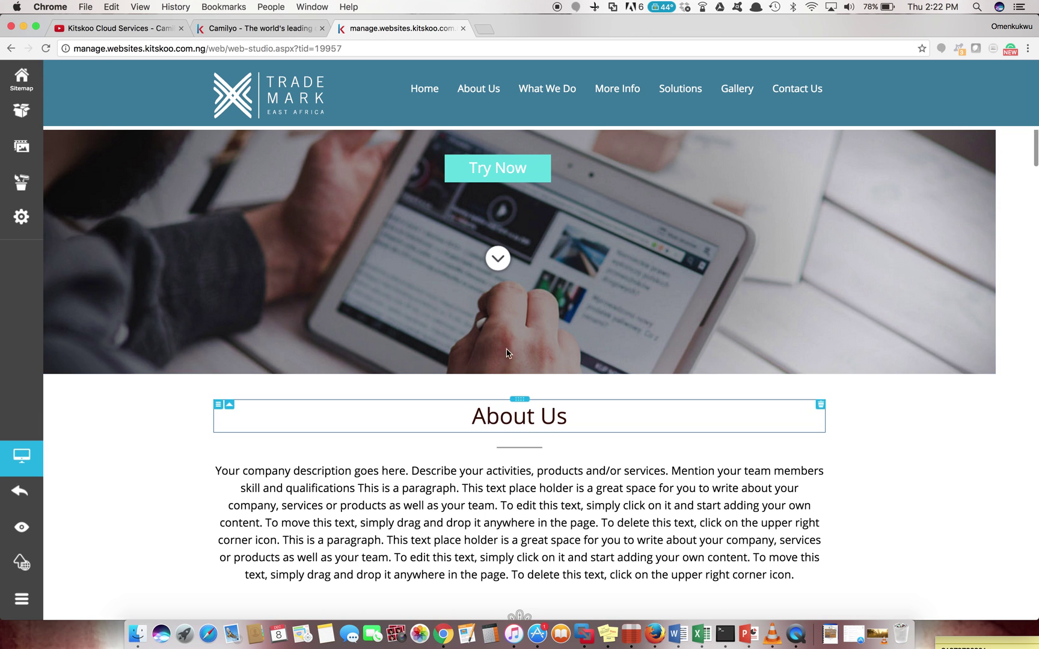
Select the Try Now button text on the homepage hero.
{"action": "left_click", "coordinate": [534, 169]}
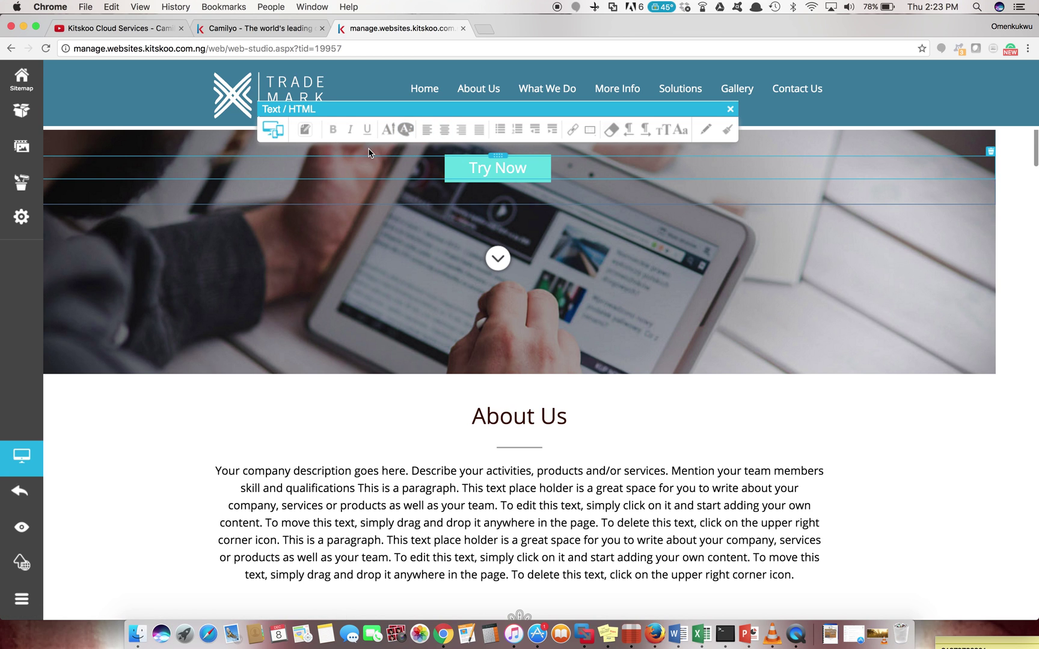
{"action": "mouse_move", "coordinate": [9, 203]}
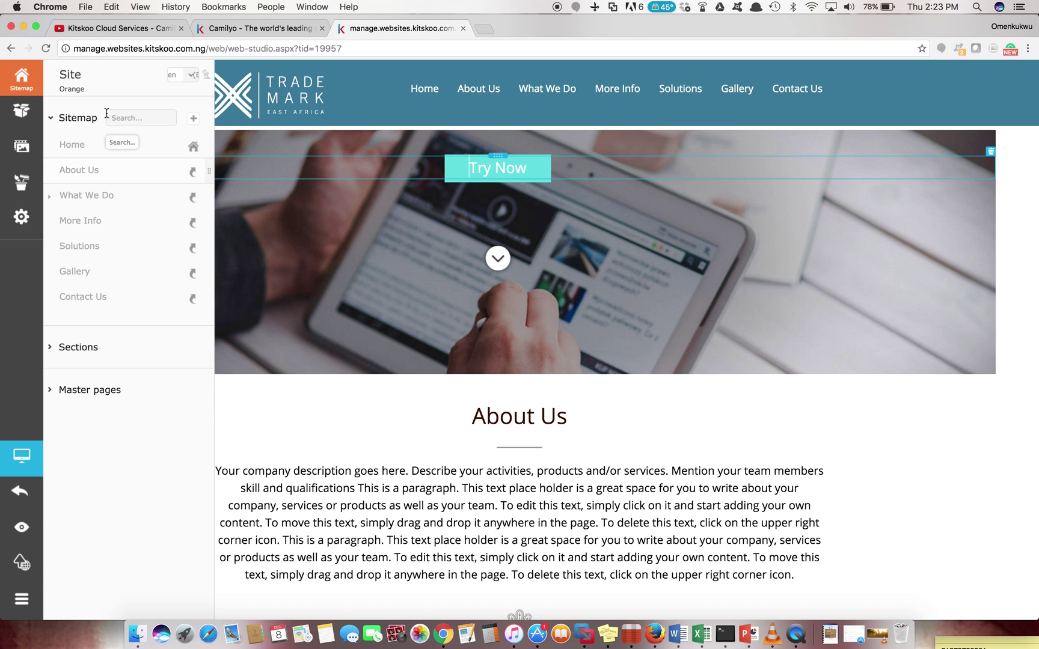
{"action": "mouse_move", "coordinate": [84, 148]}
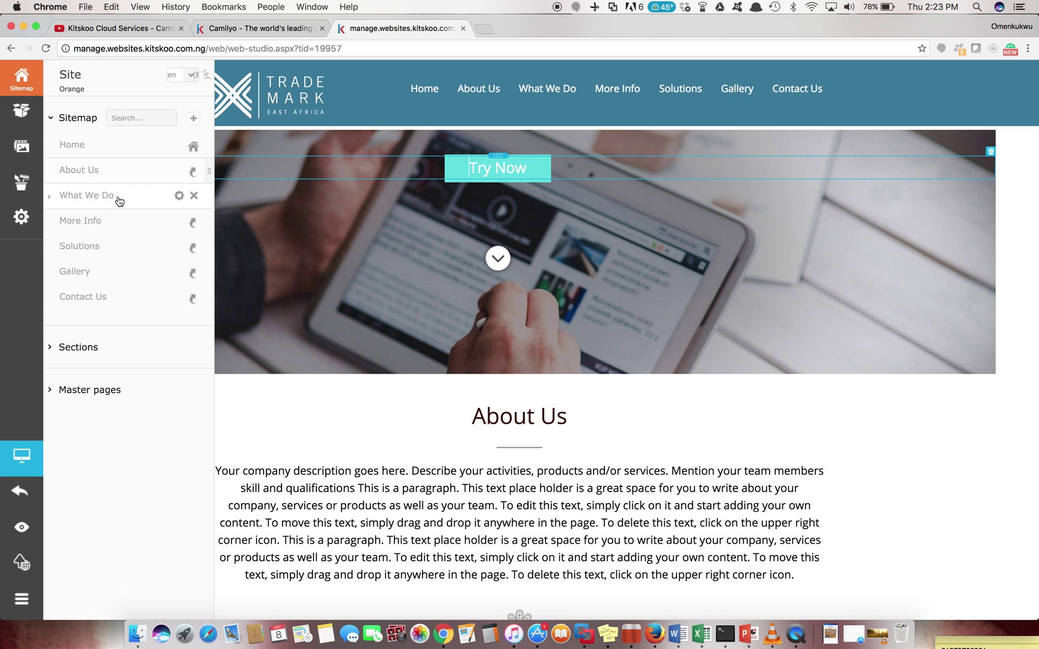
Expand the Sections and Master pages groups in the Sitemap, then start adding a new page.
{"action": "left_click", "coordinate": [51, 348]}
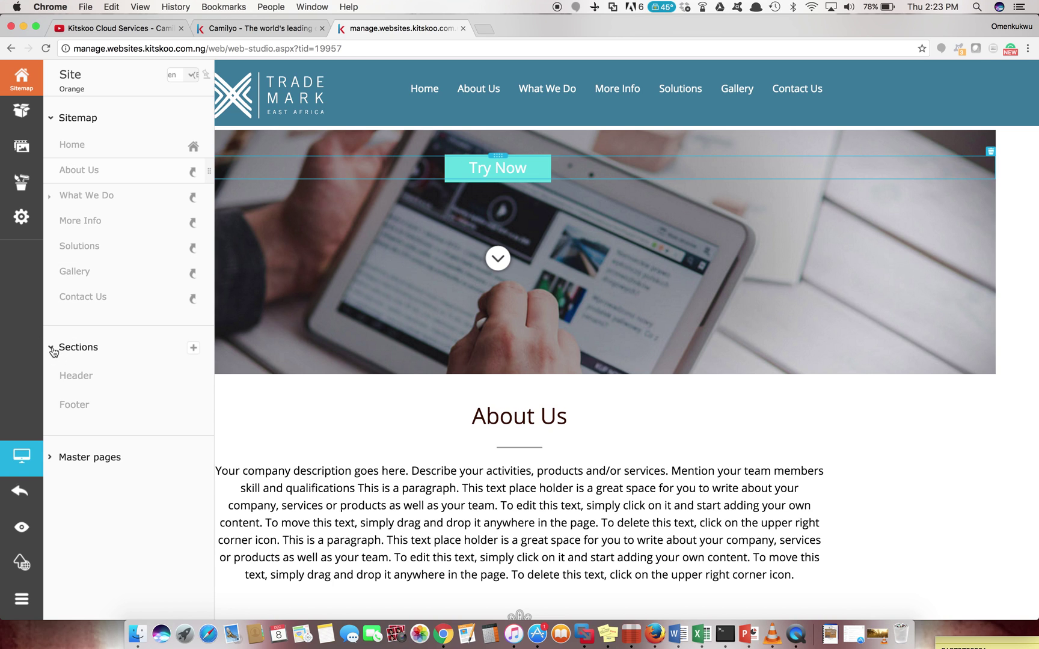
{"action": "left_click", "coordinate": [52, 458]}
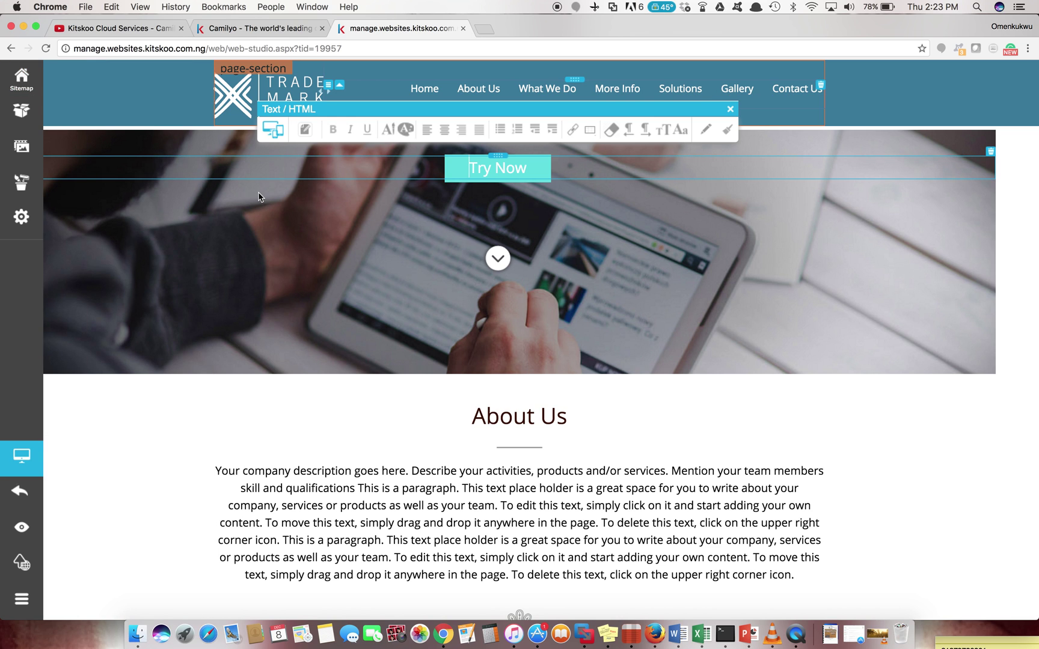
{"action": "left_click", "coordinate": [22, 89]}
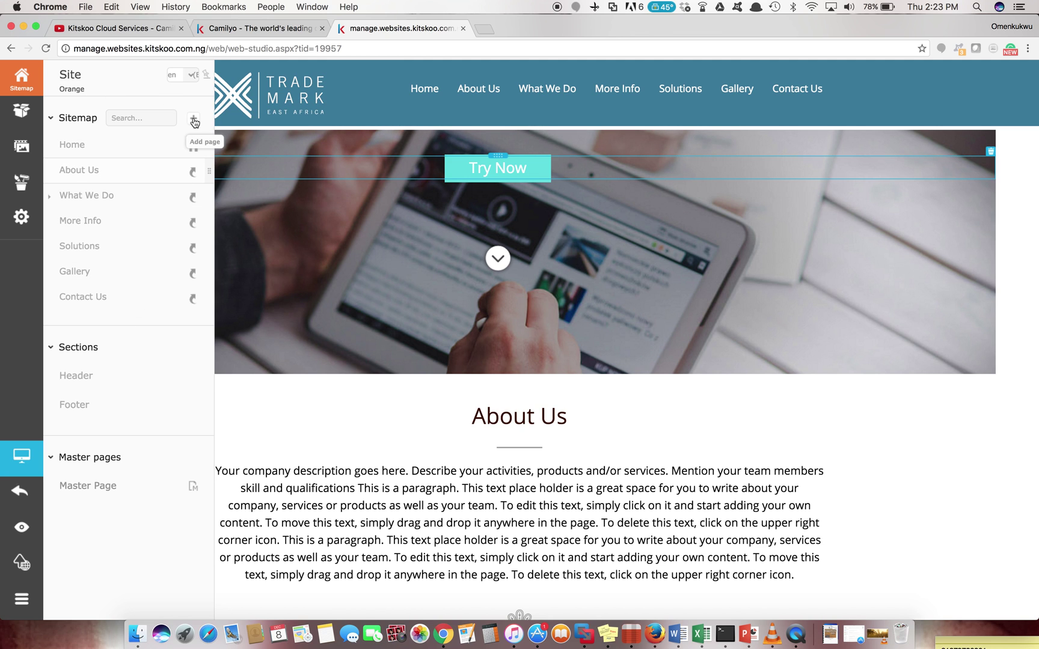
{"action": "left_click", "coordinate": [193, 120]}
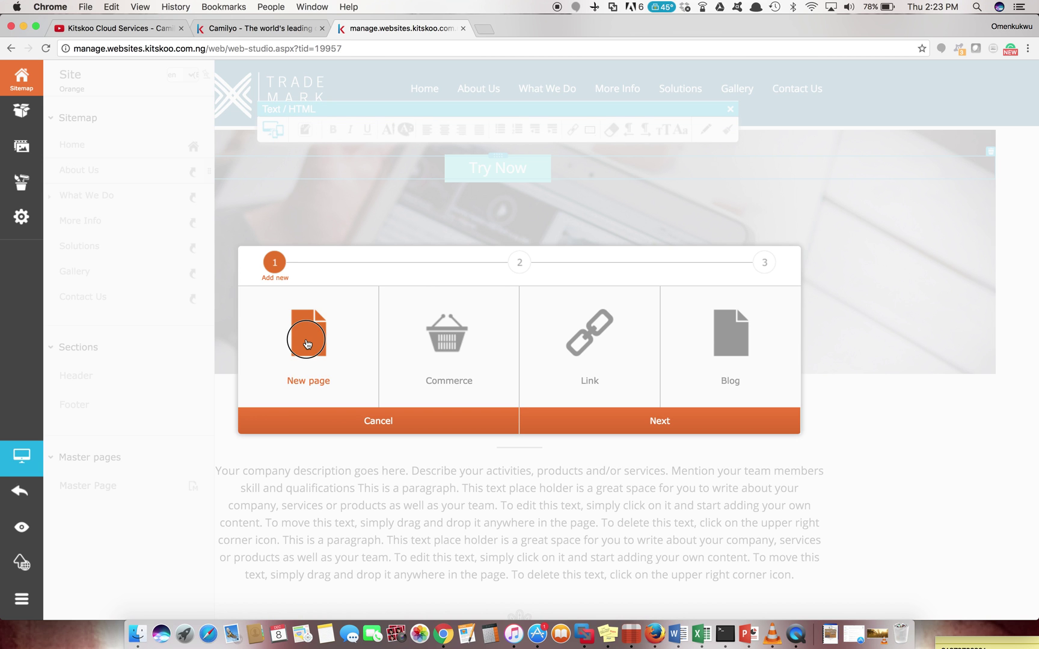
Create a new page from the FAQ category, keeping the name FAQ.
{"action": "left_click", "coordinate": [630, 421]}
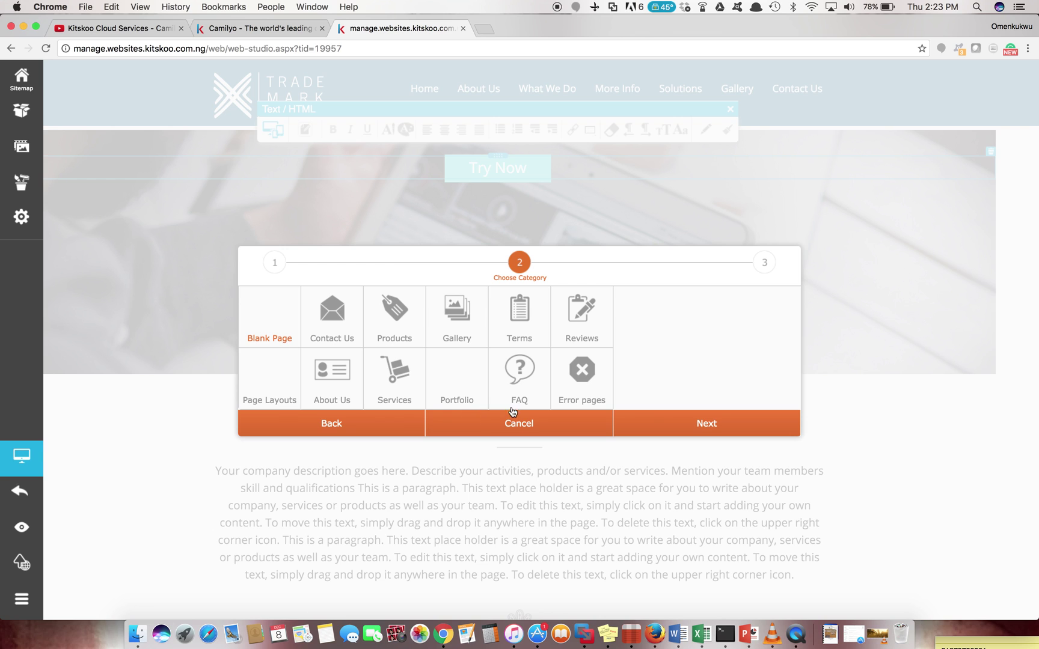
{"action": "double_click", "coordinate": [520, 373]}
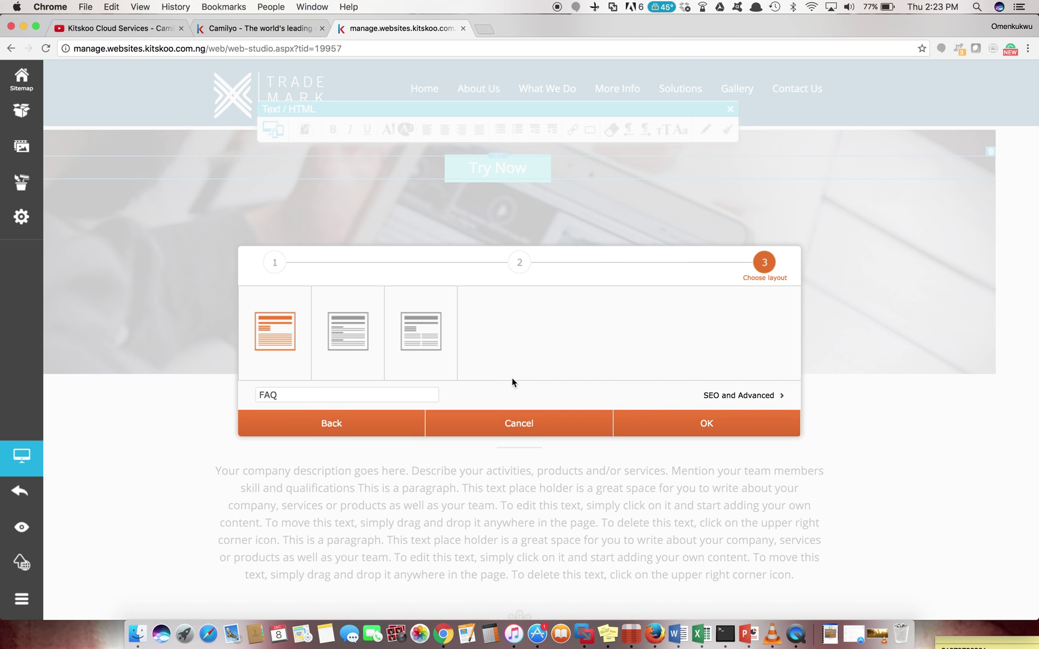
{"action": "left_click", "coordinate": [705, 424]}
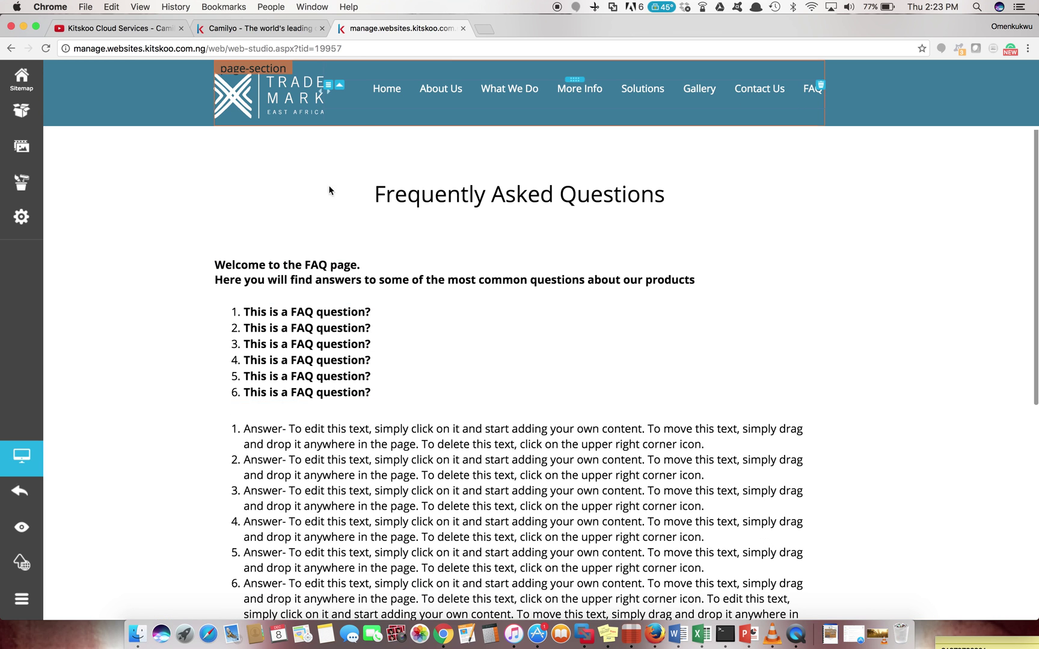
Return from the FAQ page to the Home page through the Sitemap page list.
{"action": "left_click", "coordinate": [393, 89]}
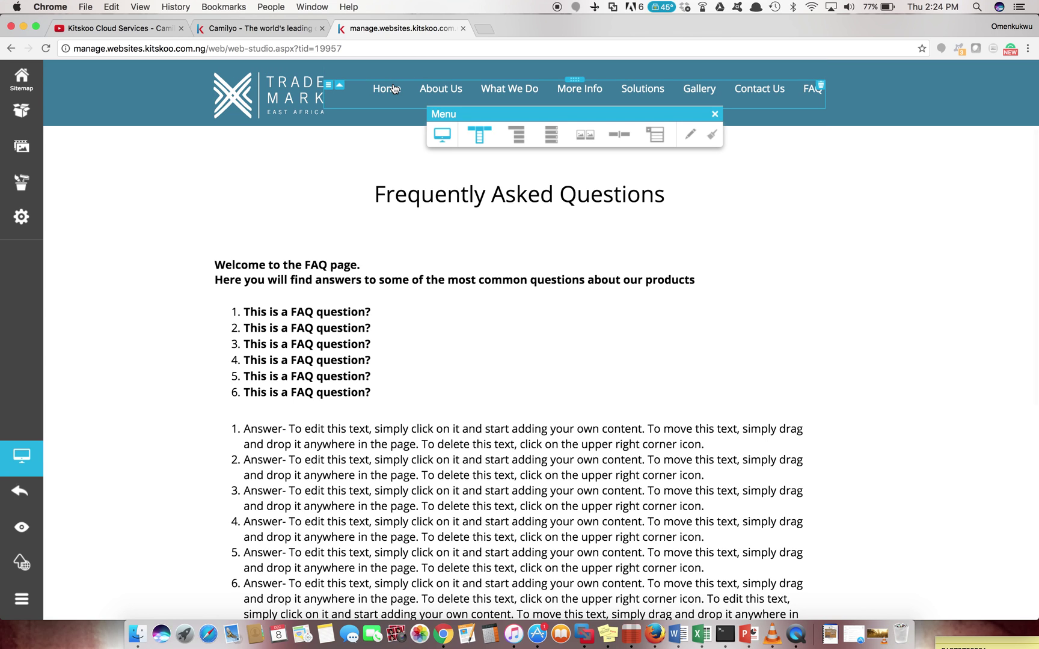
{"action": "left_click", "coordinate": [22, 80]}
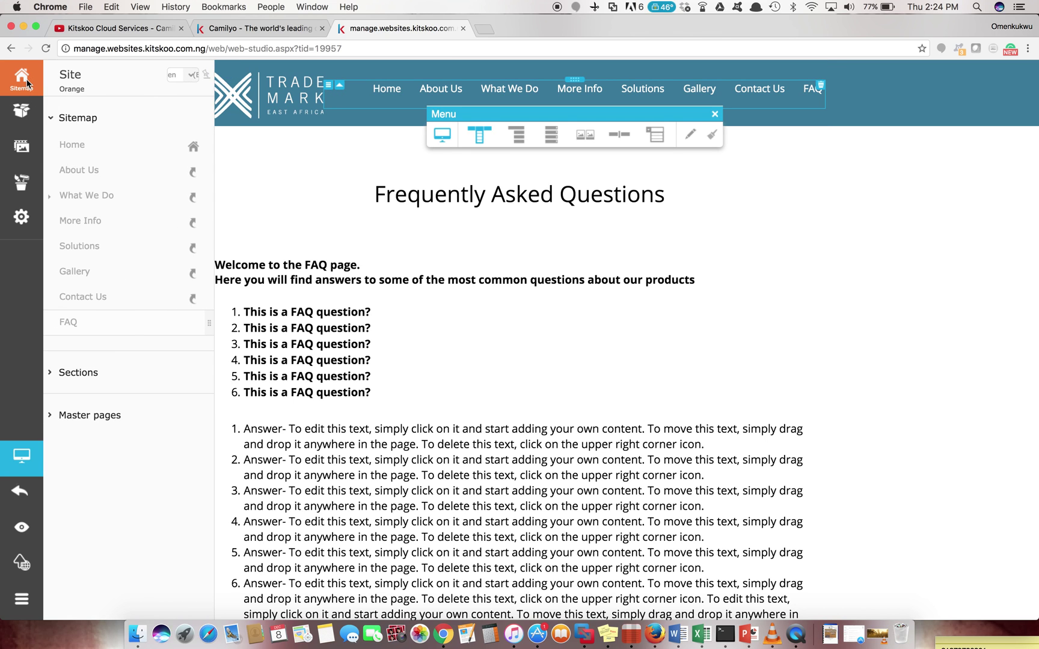
{"action": "left_click", "coordinate": [72, 145]}
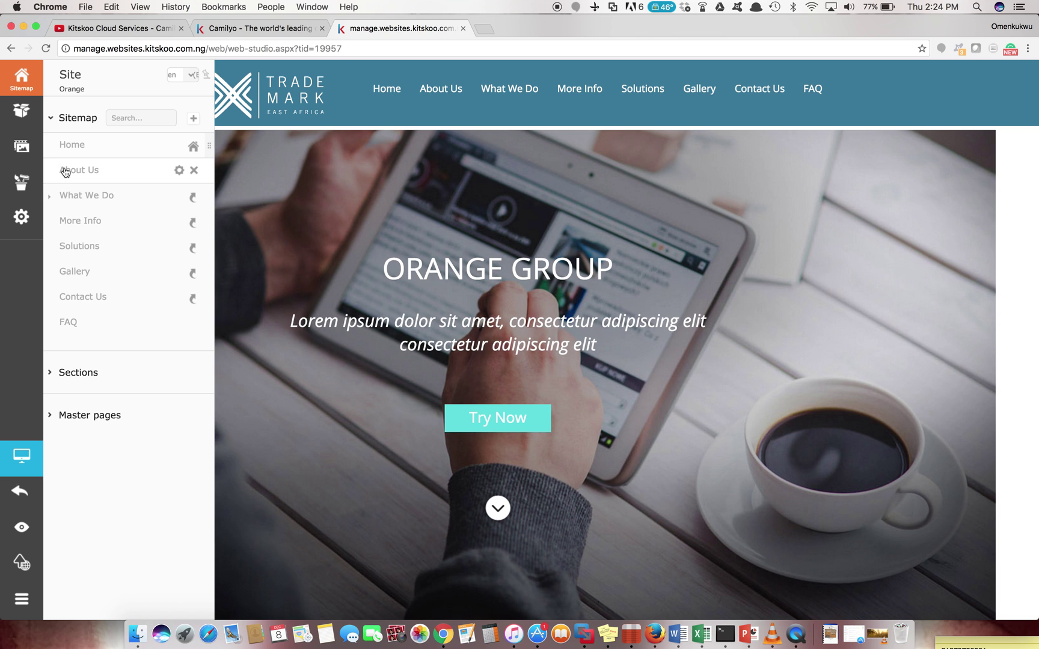
{"action": "left_click", "coordinate": [20, 114]}
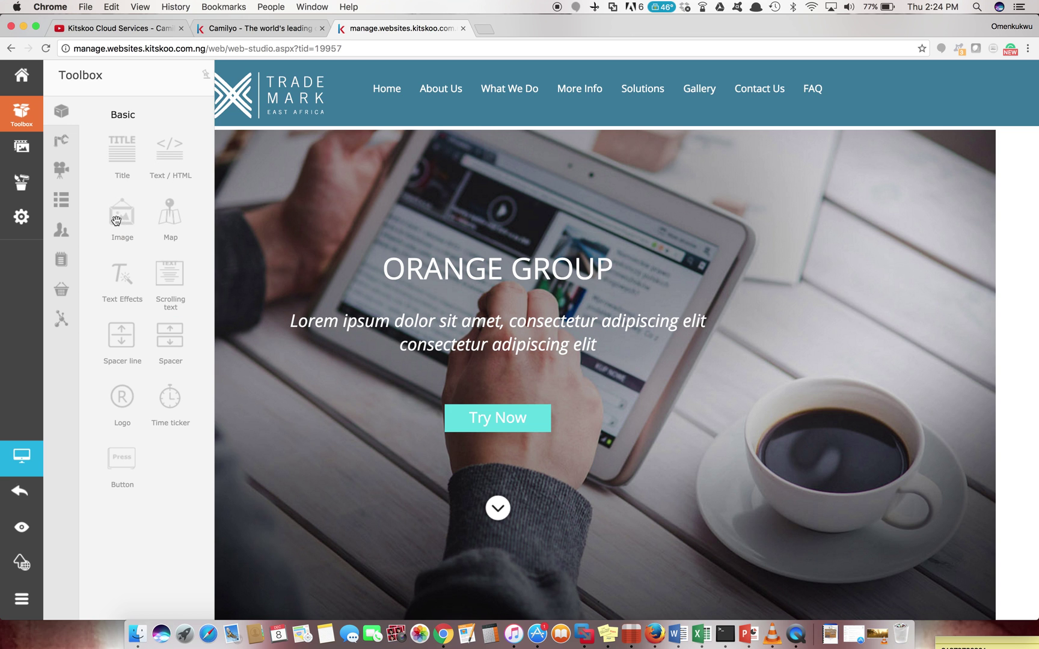
Browse the Toolbox element categories: Structure, Media, Menu, Social, Form and ecommerce.
{"action": "left_click", "coordinate": [61, 141]}
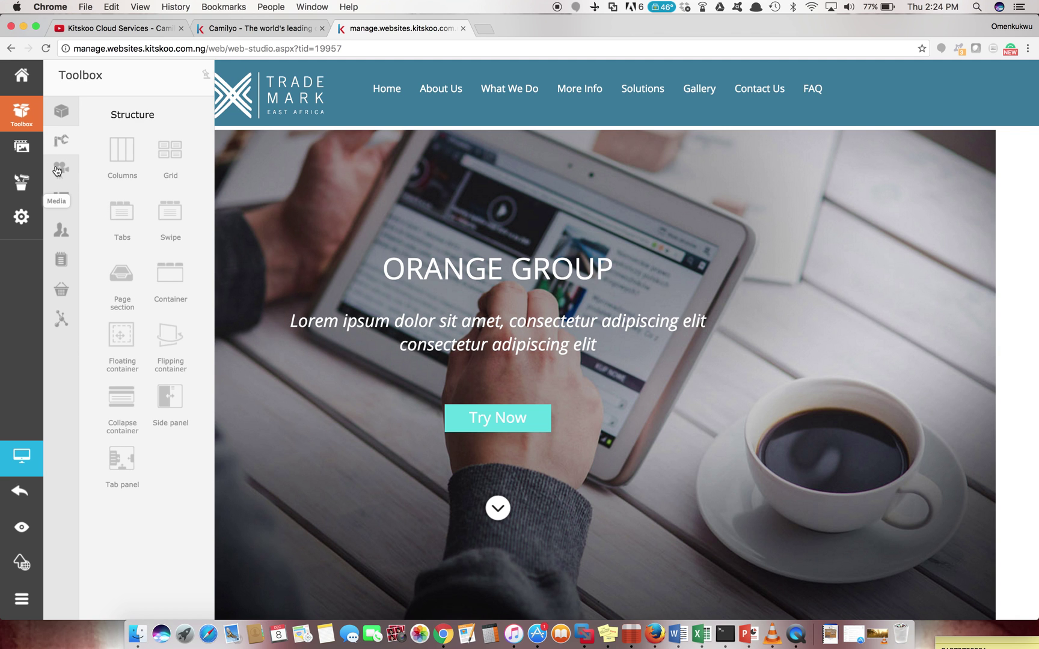
{"action": "left_click", "coordinate": [58, 170]}
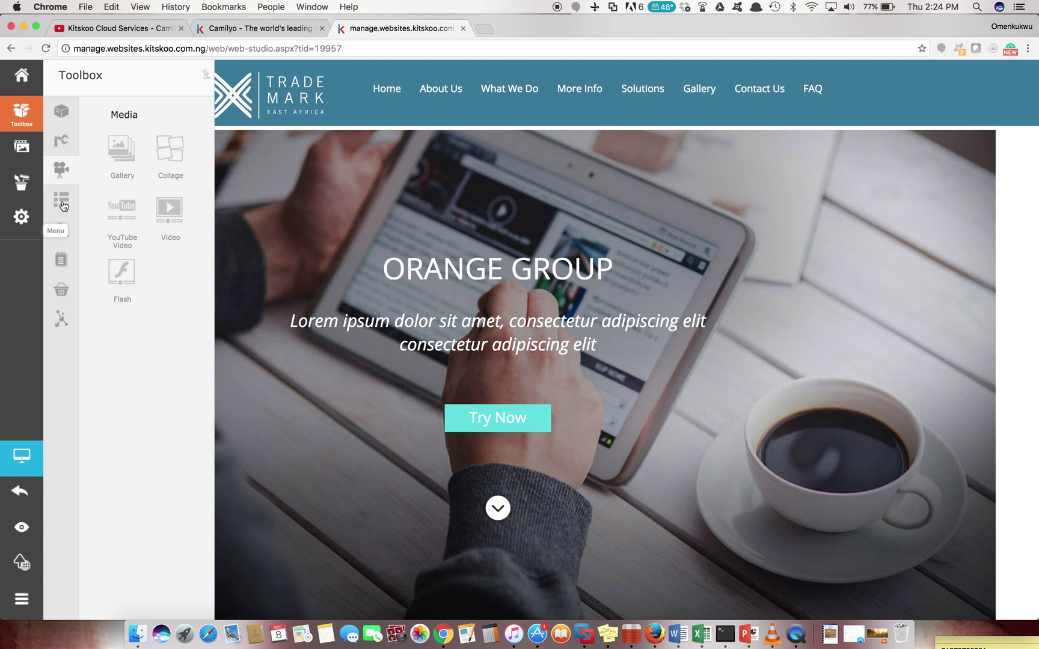
{"action": "left_click", "coordinate": [63, 205]}
{"action": "left_click", "coordinate": [62, 235]}
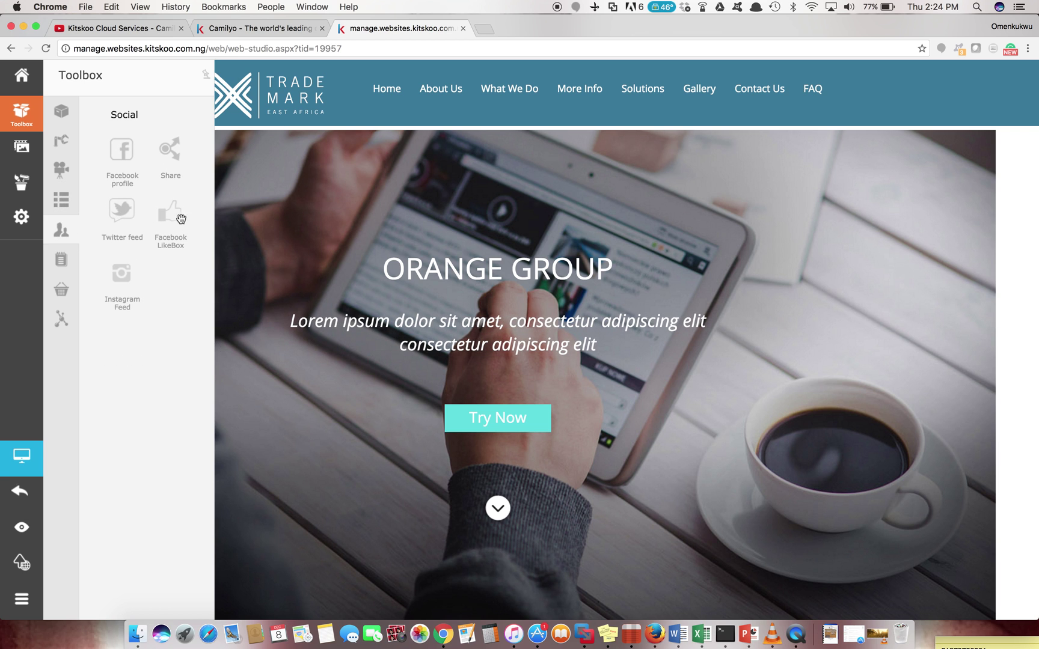
{"action": "left_click", "coordinate": [62, 260]}
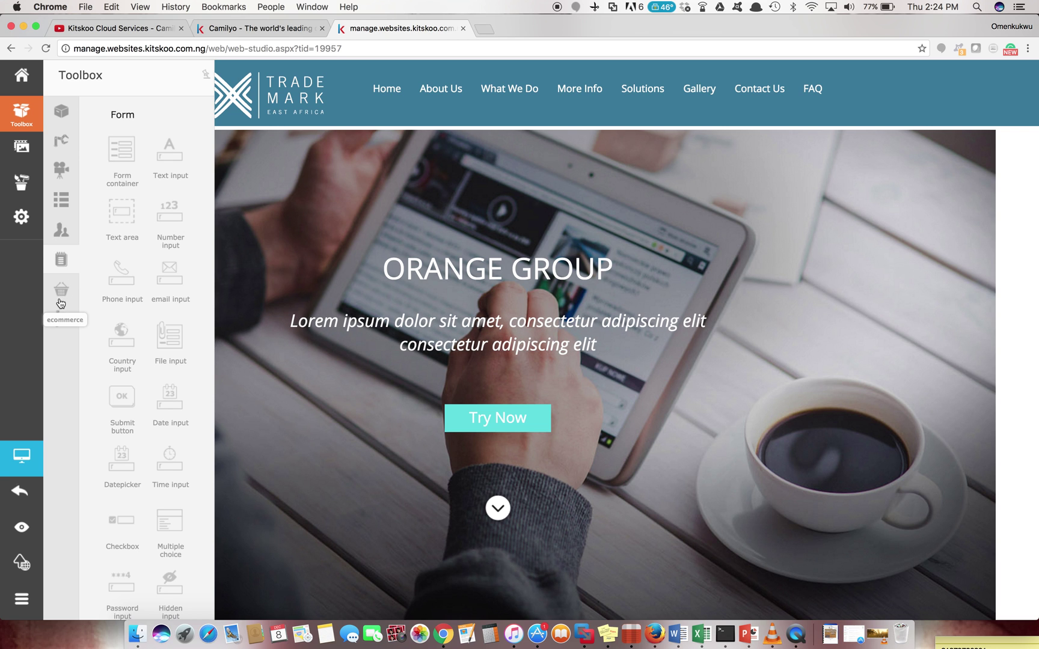
{"action": "left_click", "coordinate": [63, 291]}
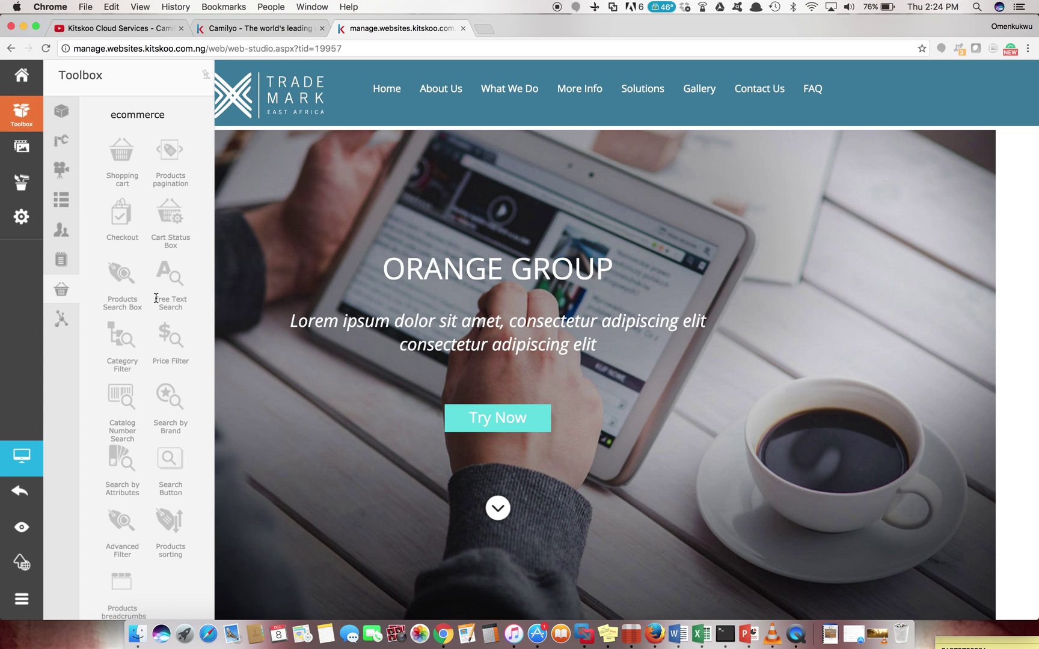
{"action": "left_click", "coordinate": [22, 152]}
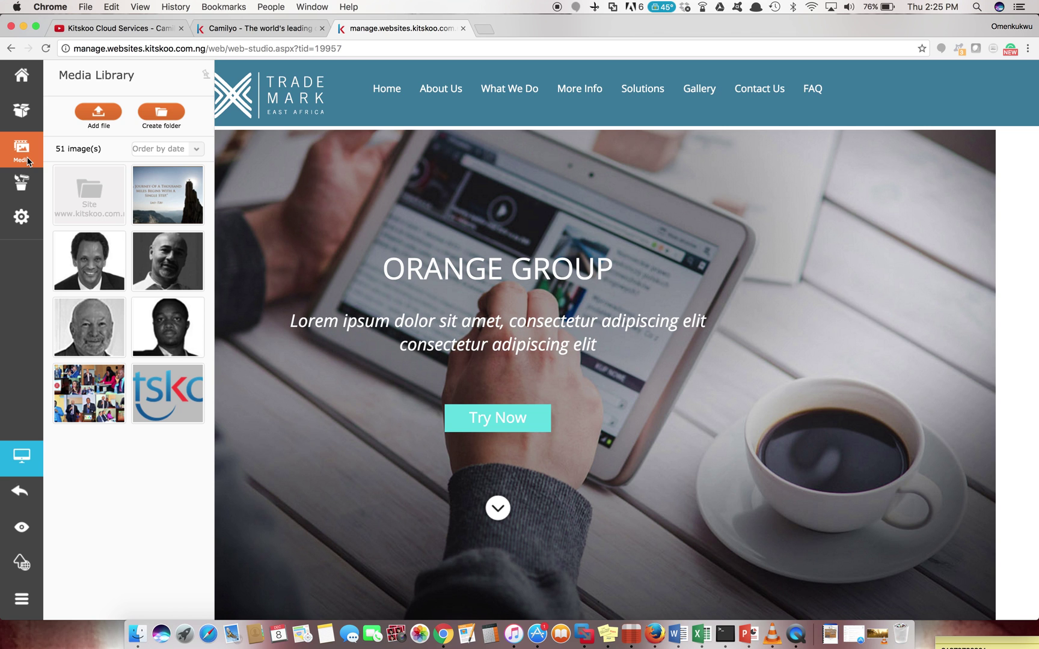
Bring up the Site Colors presets panel from the Theme icon in the sidebar.
{"action": "mouse_move", "coordinate": [18, 196]}
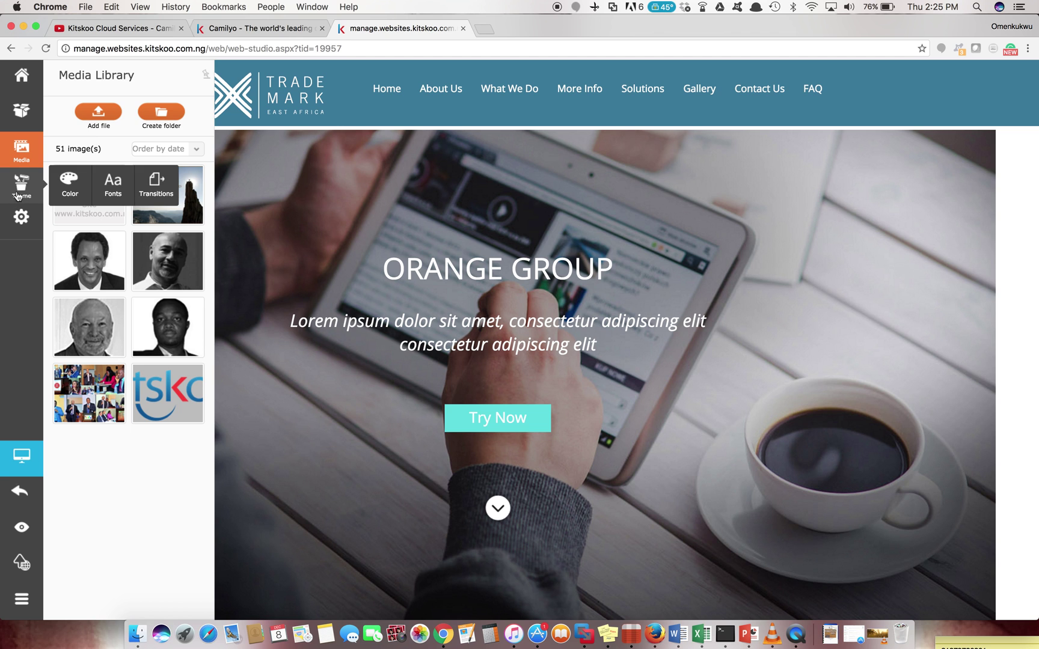
{"action": "left_click", "coordinate": [19, 191]}
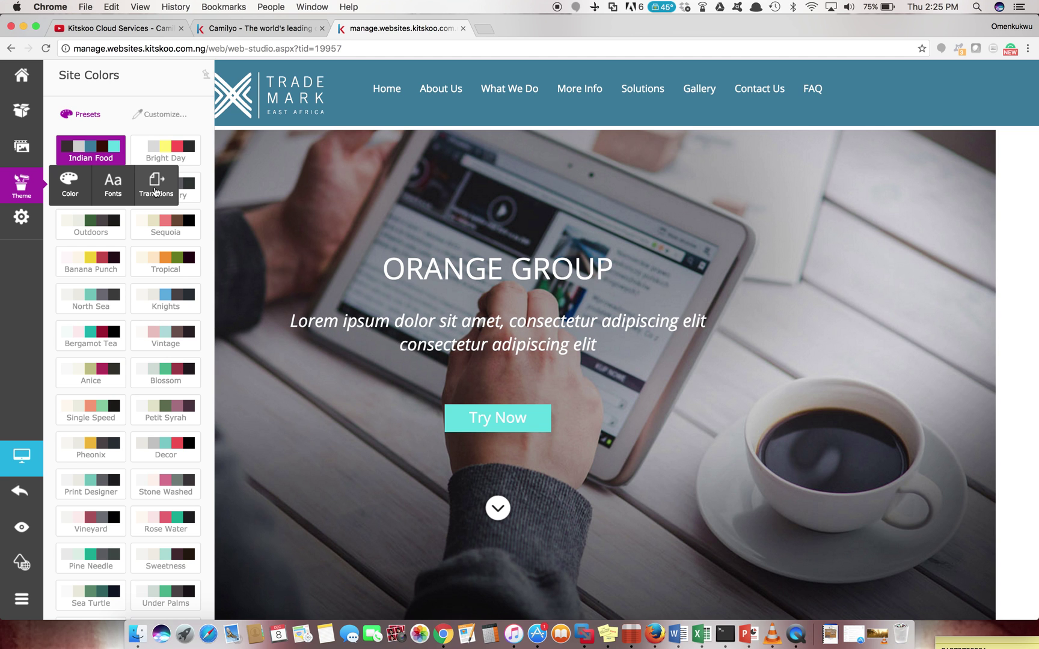
{"action": "mouse_move", "coordinate": [21, 228]}
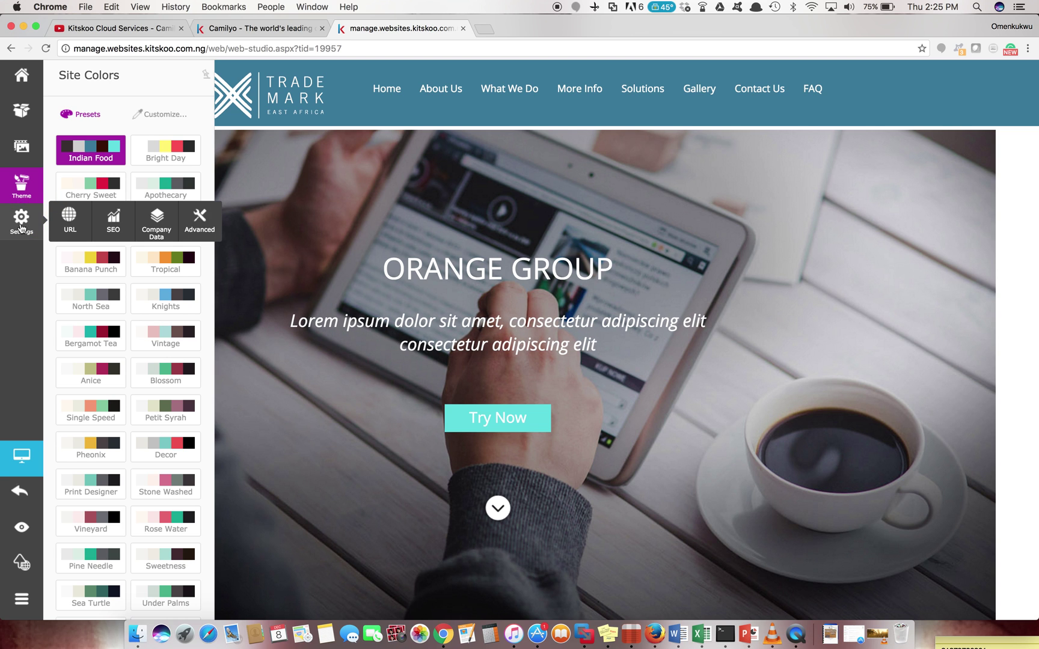
{"action": "left_click", "coordinate": [154, 230]}
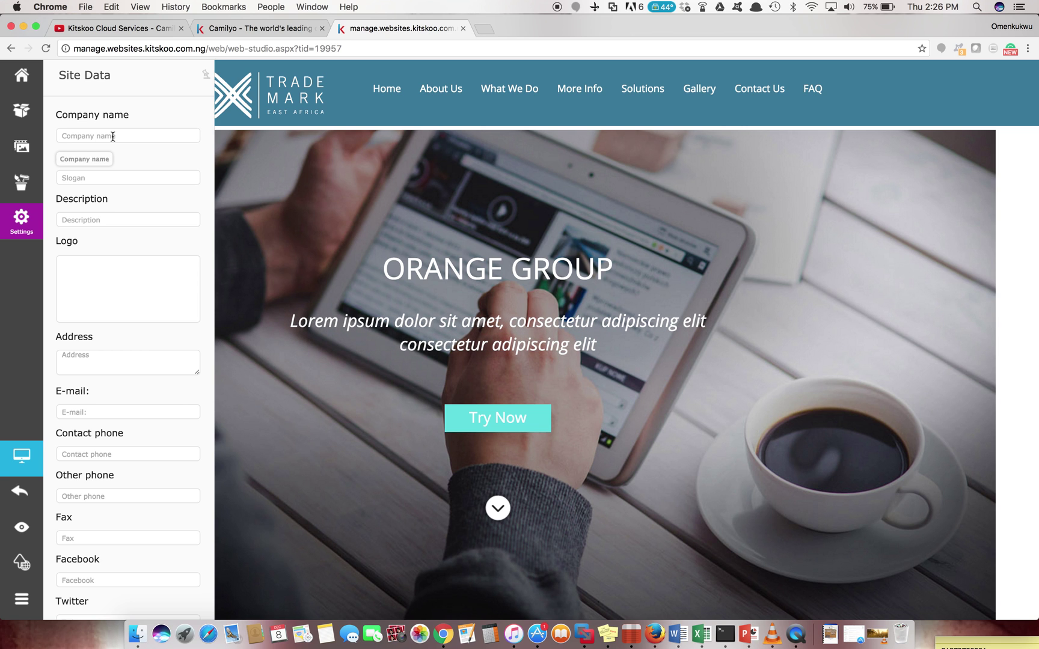
Open the site's URL settings from the Settings menu.
{"action": "mouse_move", "coordinate": [21, 220]}
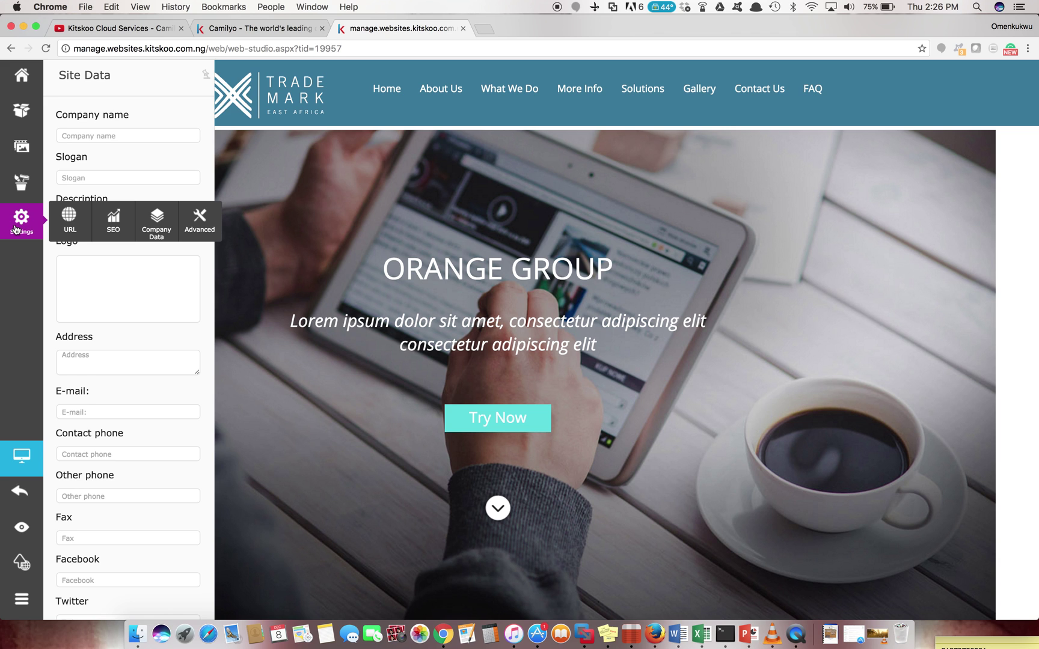
{"action": "left_click", "coordinate": [70, 221]}
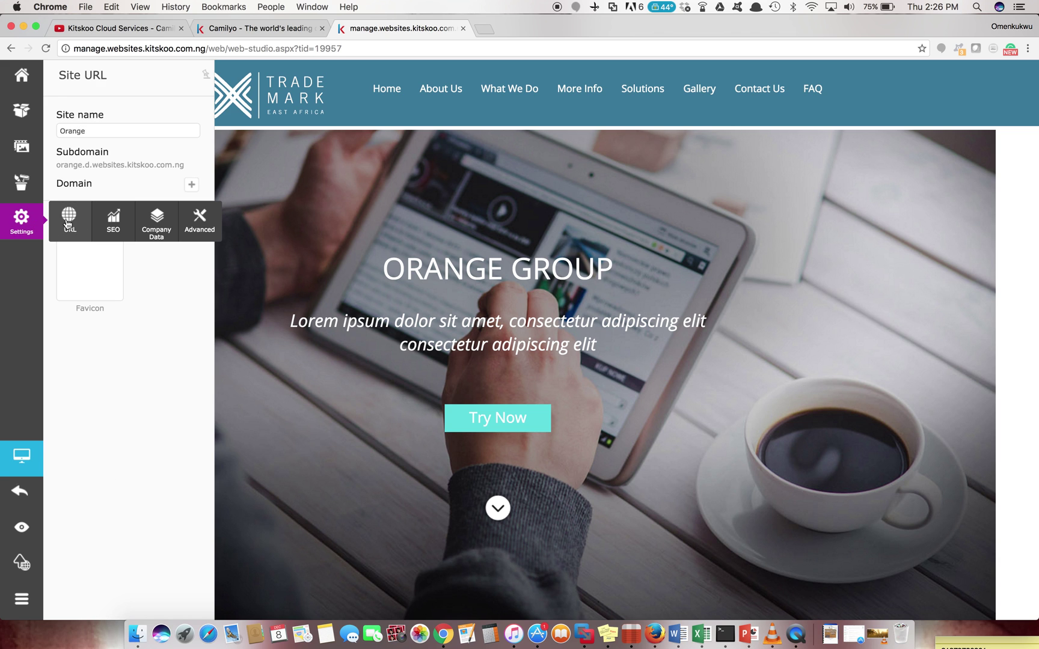
Add the custom domain orange.com.ng to the site and apply it.
{"action": "left_click", "coordinate": [192, 185]}
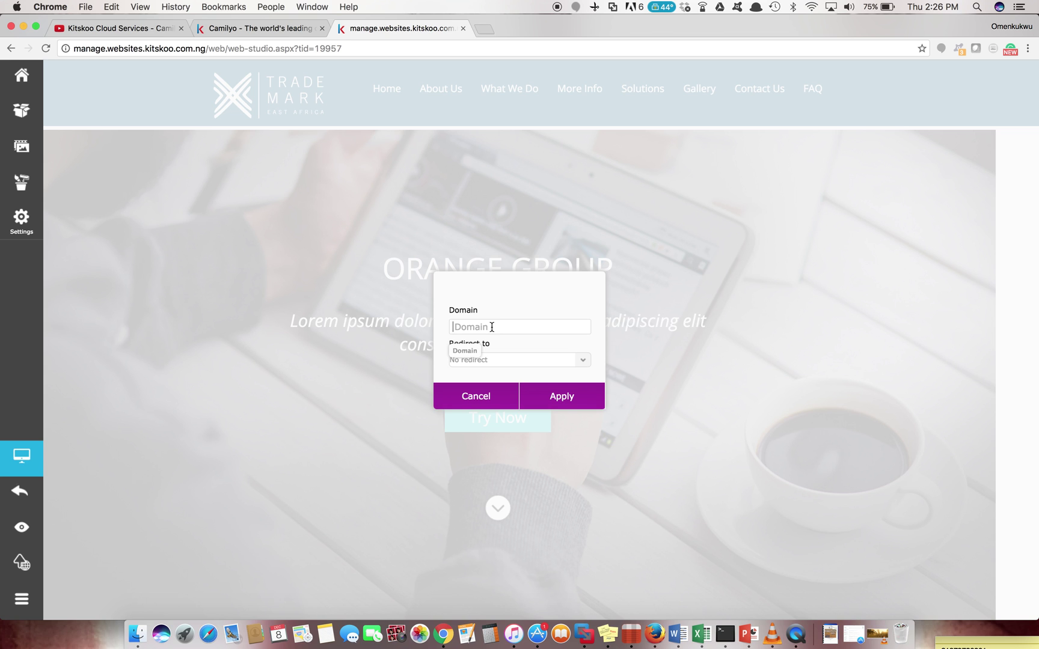
{"action": "type", "text": "orange"}
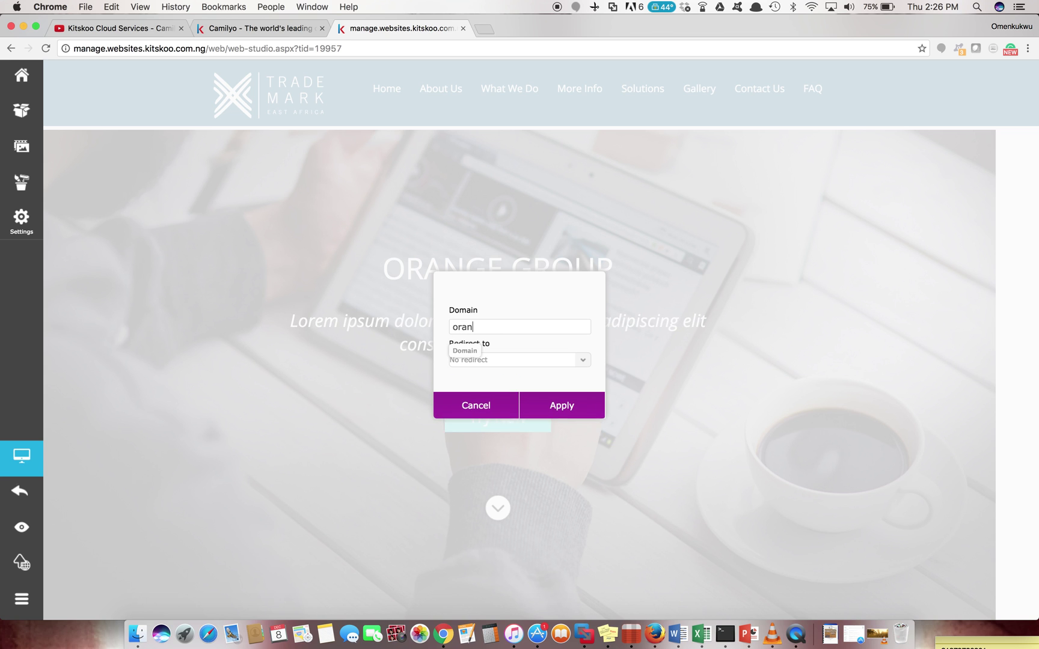
{"action": "type", "text": ".com.ng"}
{"action": "left_click", "coordinate": [547, 415]}
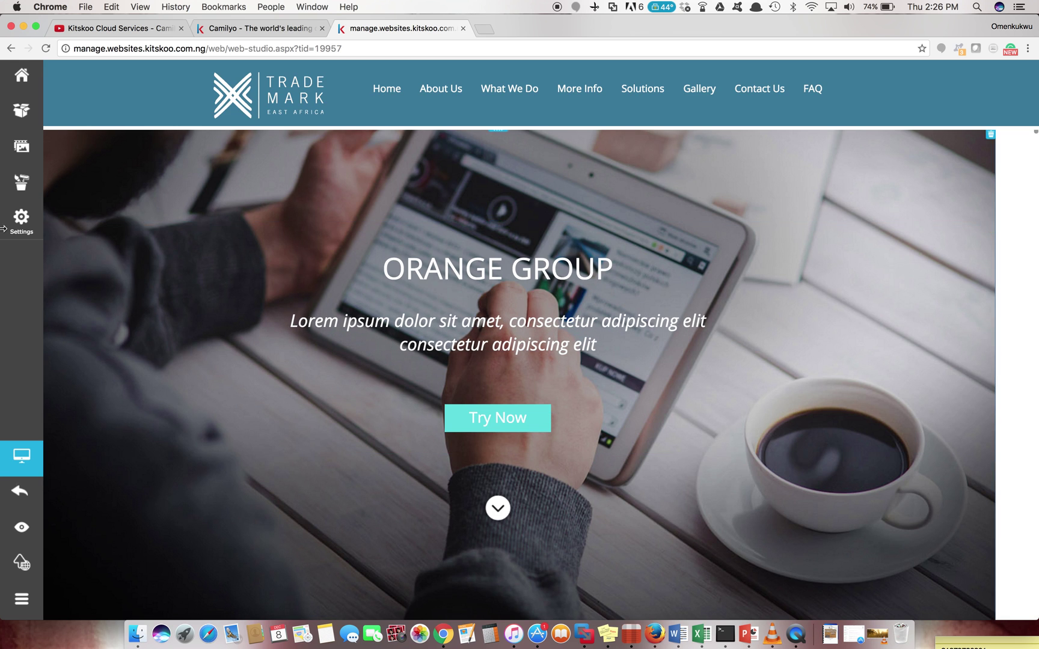
Reopen the URL settings and review the orange.d.websites.kitskoo.com.ng subdomain.
{"action": "left_click", "coordinate": [18, 223]}
{"action": "left_click", "coordinate": [65, 227]}
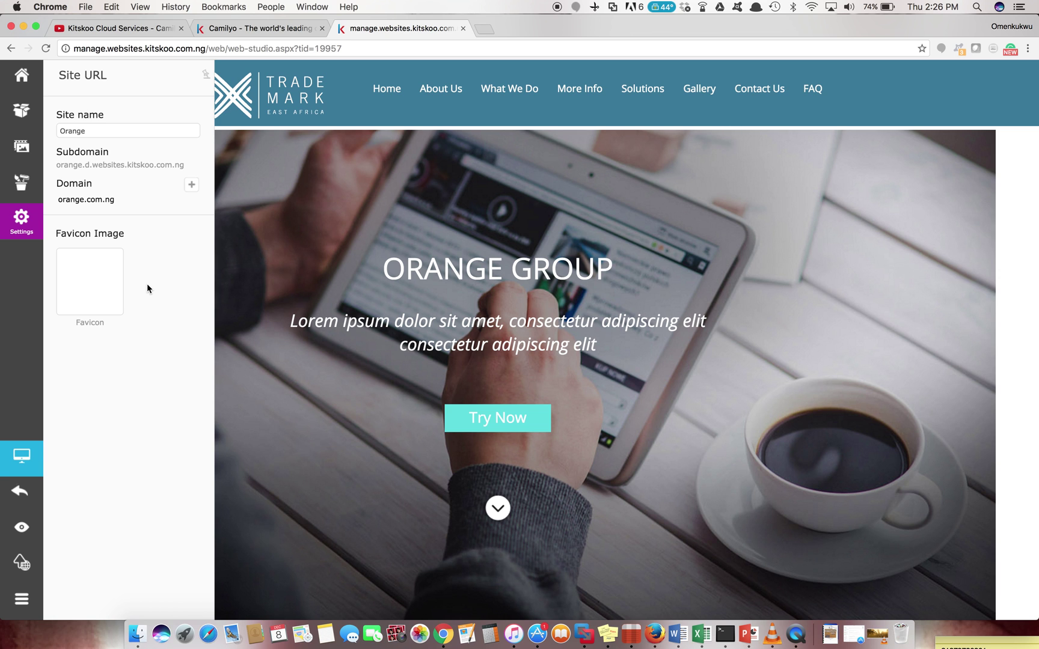
{"action": "mouse_move", "coordinate": [122, 202]}
{"action": "left_click_drag", "start_coordinate": [190, 170], "coordinate": [61, 172]}
{"action": "left_click", "coordinate": [56, 159]}
{"action": "mouse_move", "coordinate": [21, 224]}
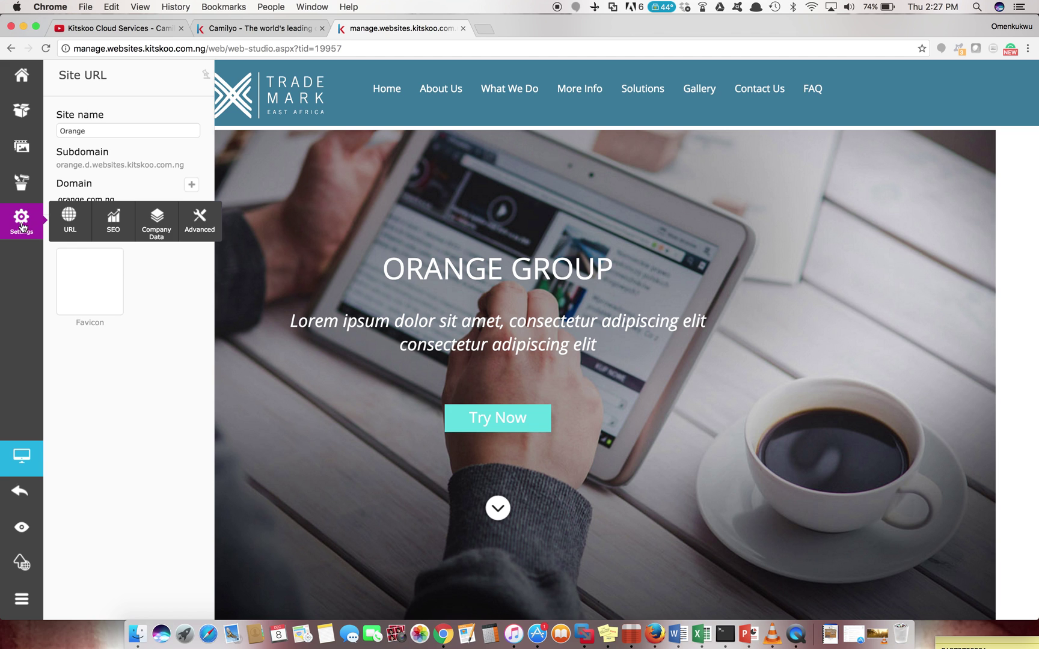
{"action": "left_click", "coordinate": [113, 219]}
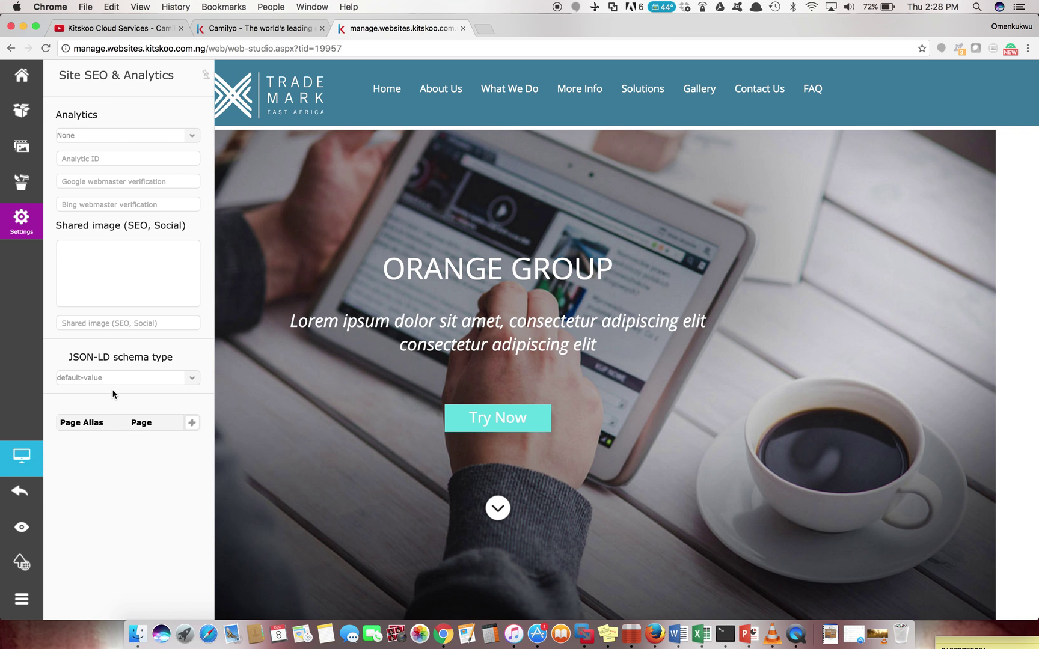
Reveal the editing-platform options: Desktop, Mobile, Tablet and Facebook.
{"action": "mouse_move", "coordinate": [29, 460]}
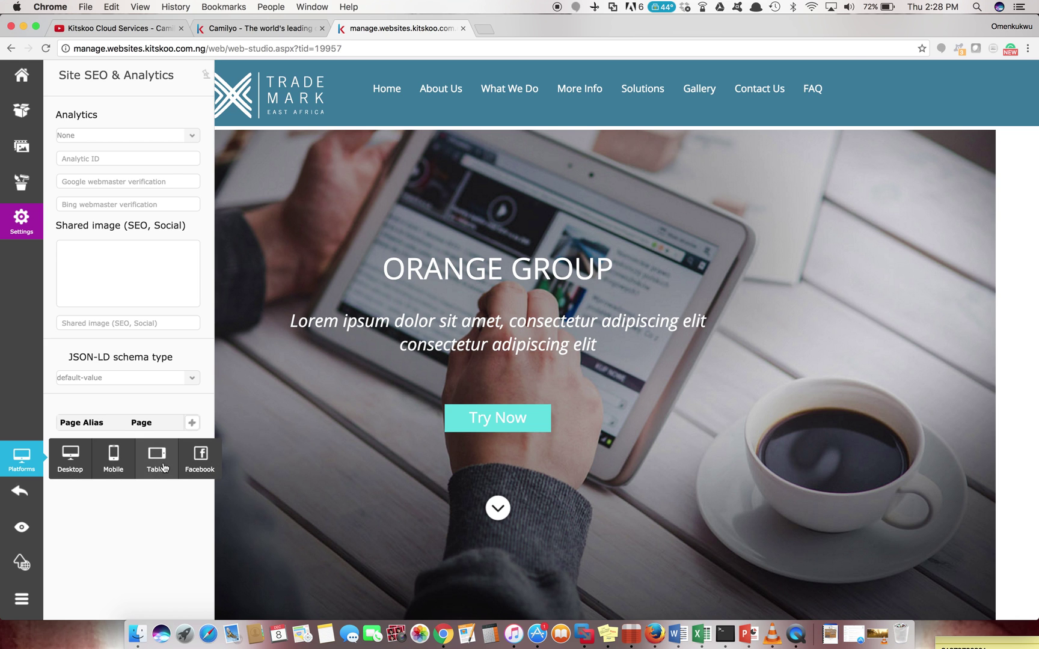
Save the site to the Cloud and exit the builder via the main menu.
{"action": "mouse_move", "coordinate": [19, 494]}
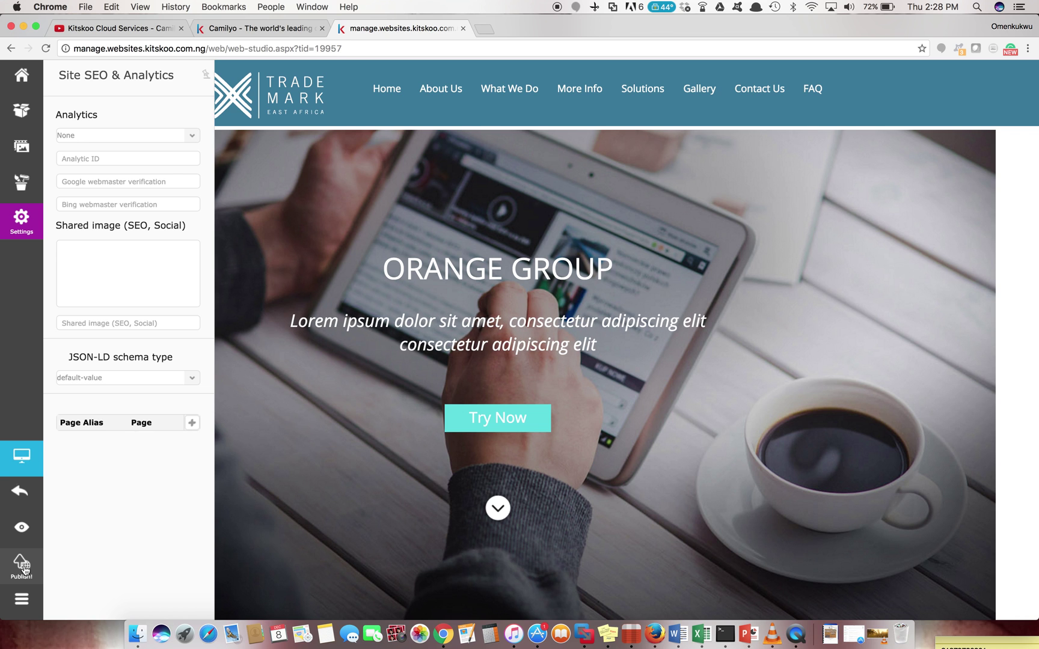
{"action": "left_click", "coordinate": [26, 605]}
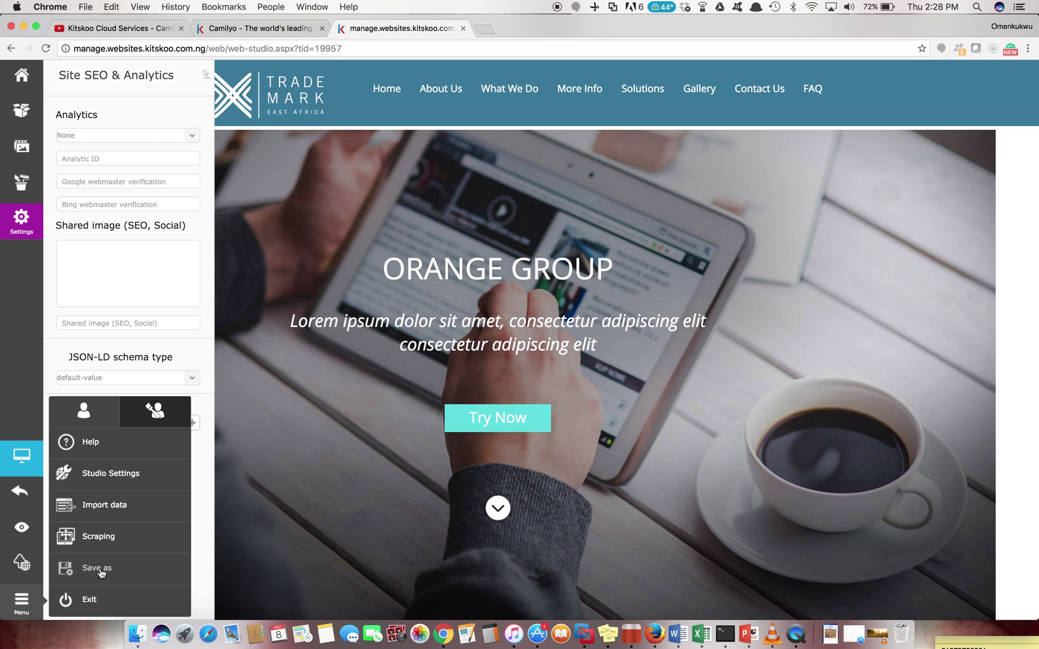
{"action": "left_click", "coordinate": [92, 601]}
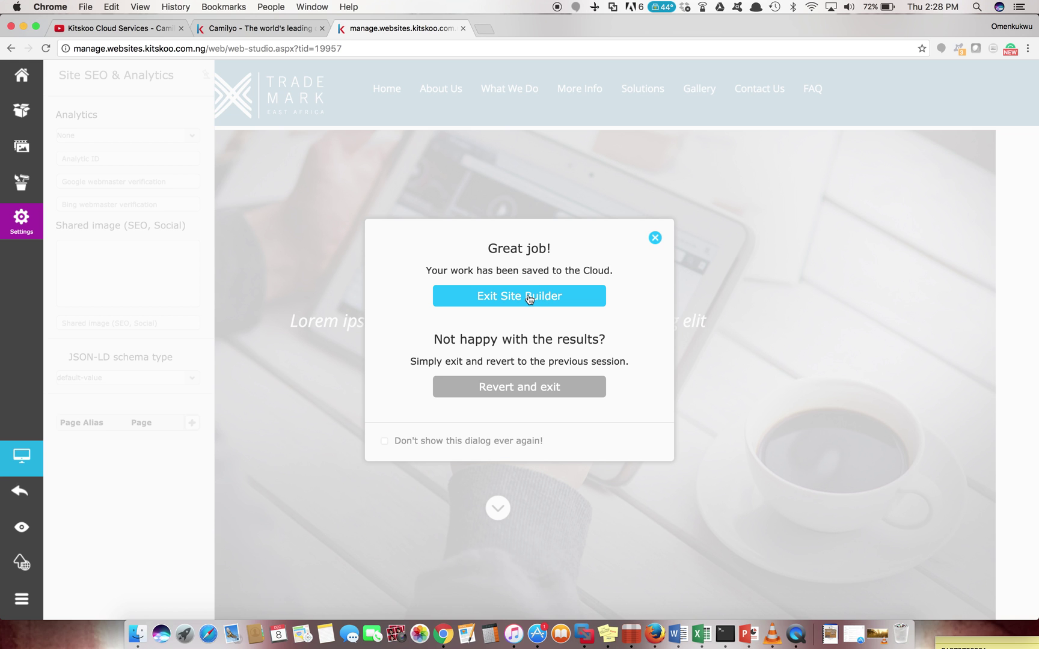
{"action": "left_click", "coordinate": [529, 297]}
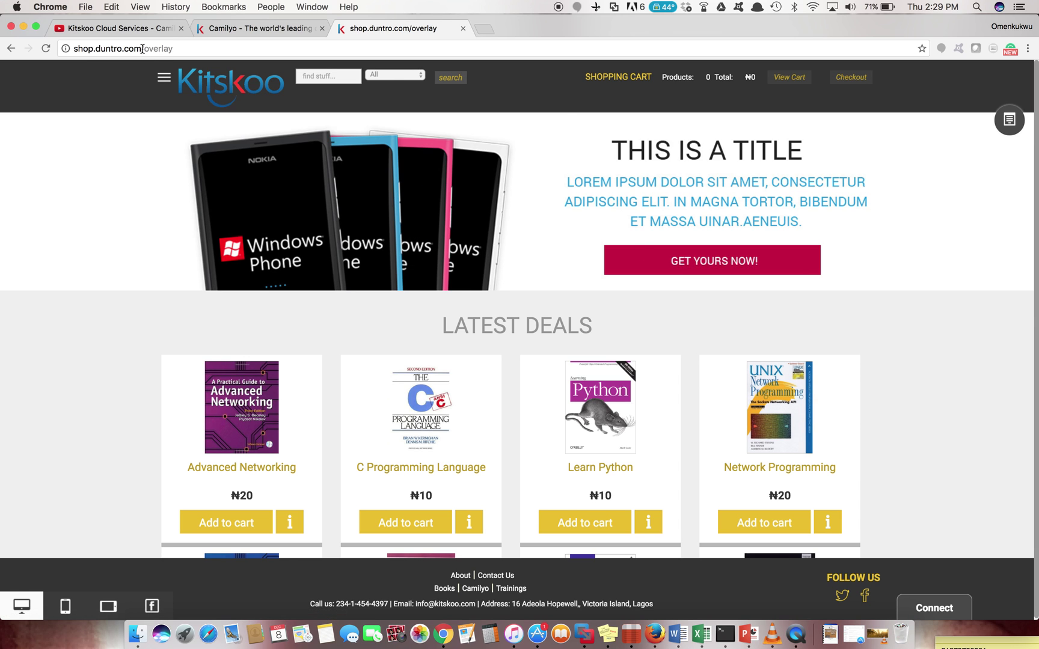
Select the Kitskoo Store's web address, shop.duntro.com, in the address bar.
{"action": "left_click_drag", "start_coordinate": [142, 49], "coordinate": [70, 49]}
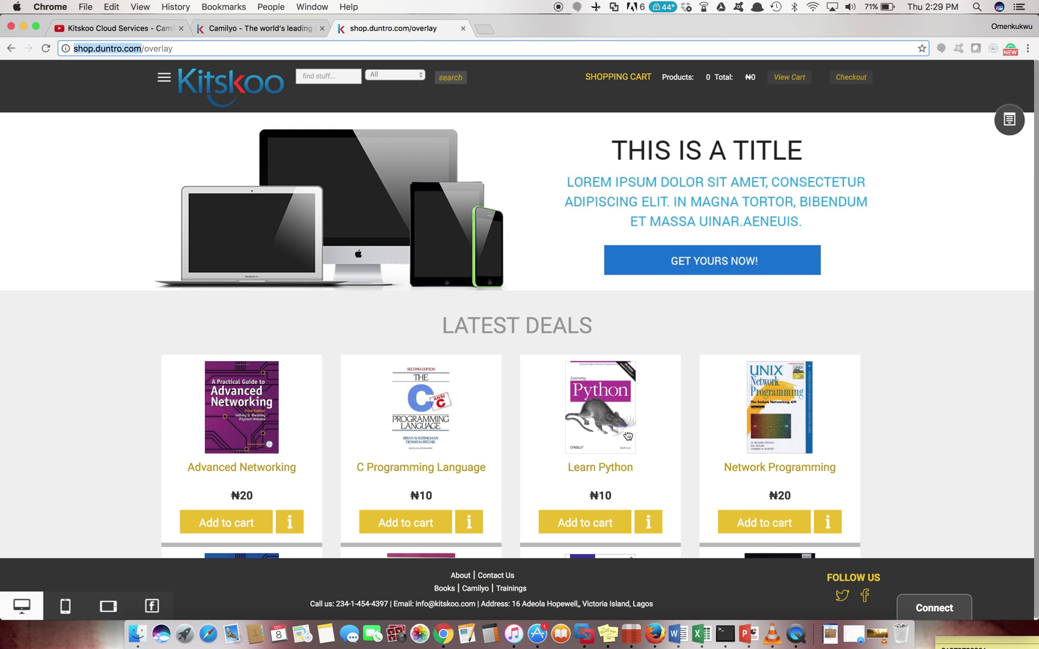
Switch to Firefox to view the Kitskoo Store at shop.duntro.com.
{"action": "left_click", "coordinate": [656, 635]}
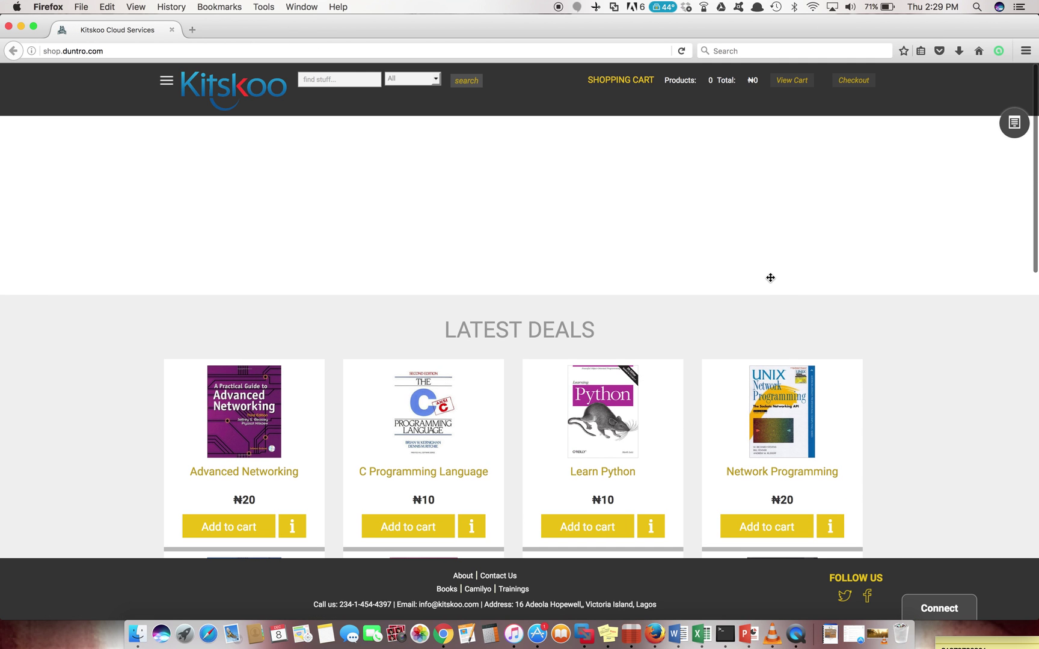
Add Learn Python, C Programming Language and Camilyo Training to the cart and proceed to checkout (₦15020).
{"action": "left_click", "coordinate": [588, 528]}
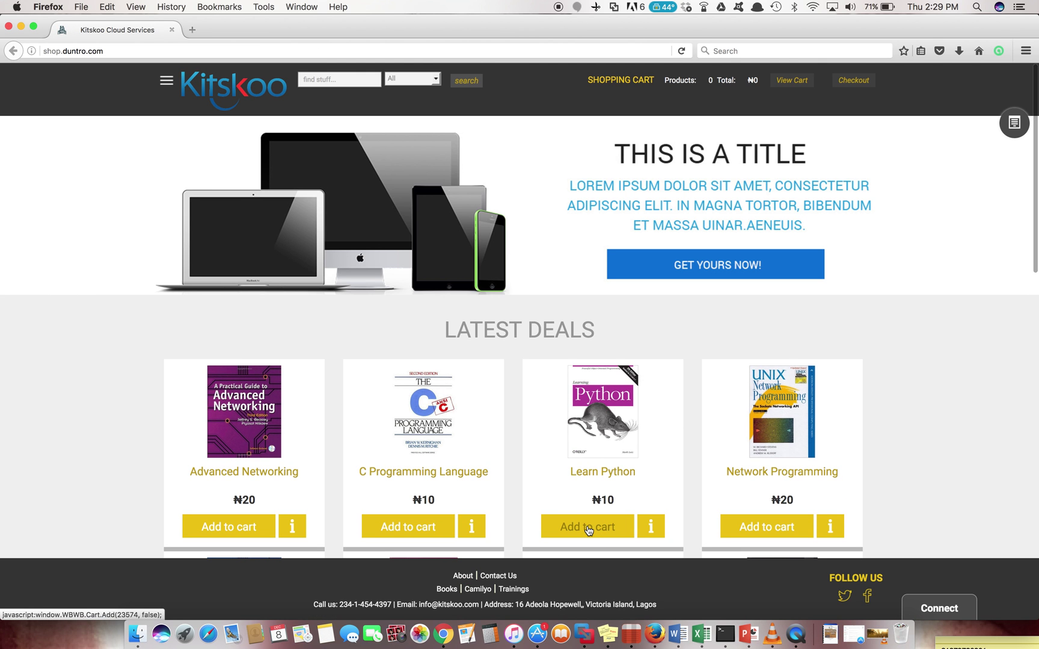
{"action": "left_click", "coordinate": [408, 530]}
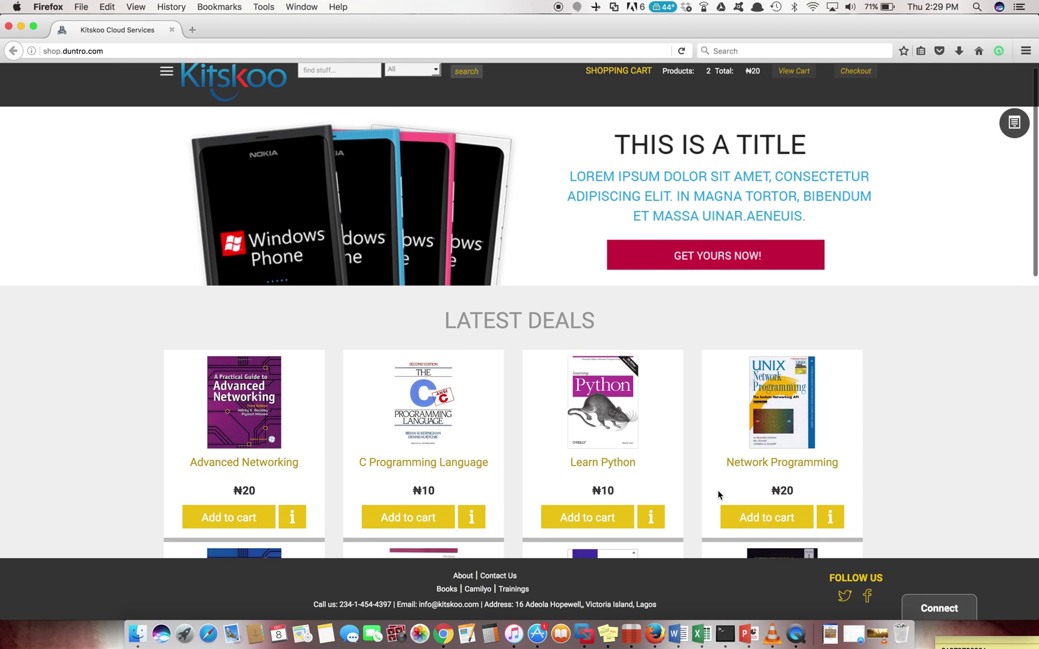
{"action": "scroll", "coordinate": [598, 458], "scroll_direction": "down", "scroll_amount": 7}
{"action": "left_click", "coordinate": [411, 484]}
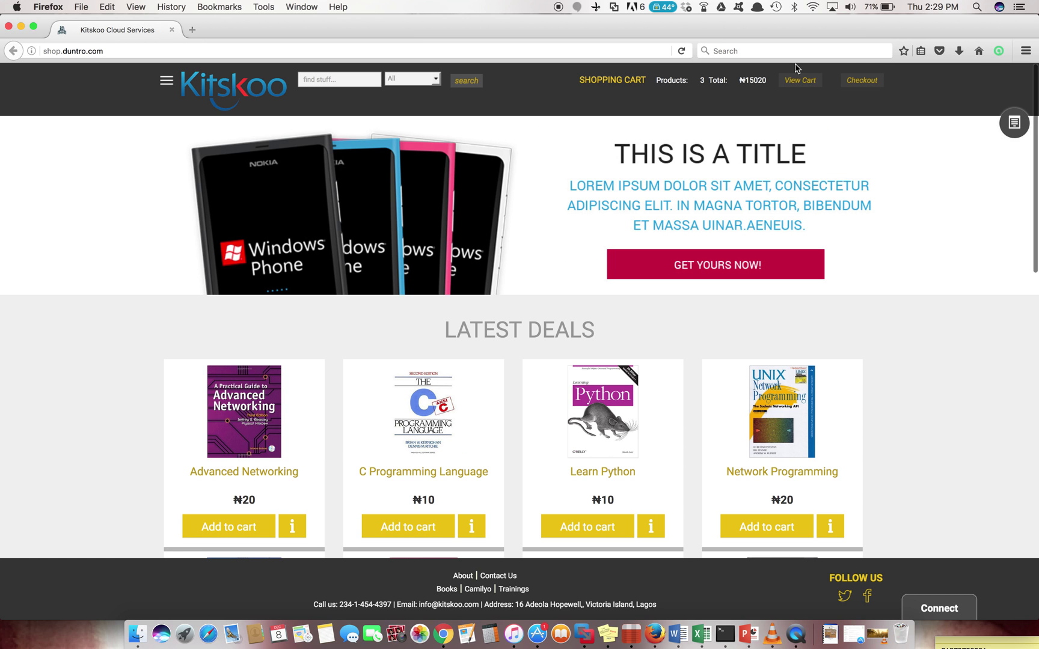
{"action": "left_click", "coordinate": [861, 82]}
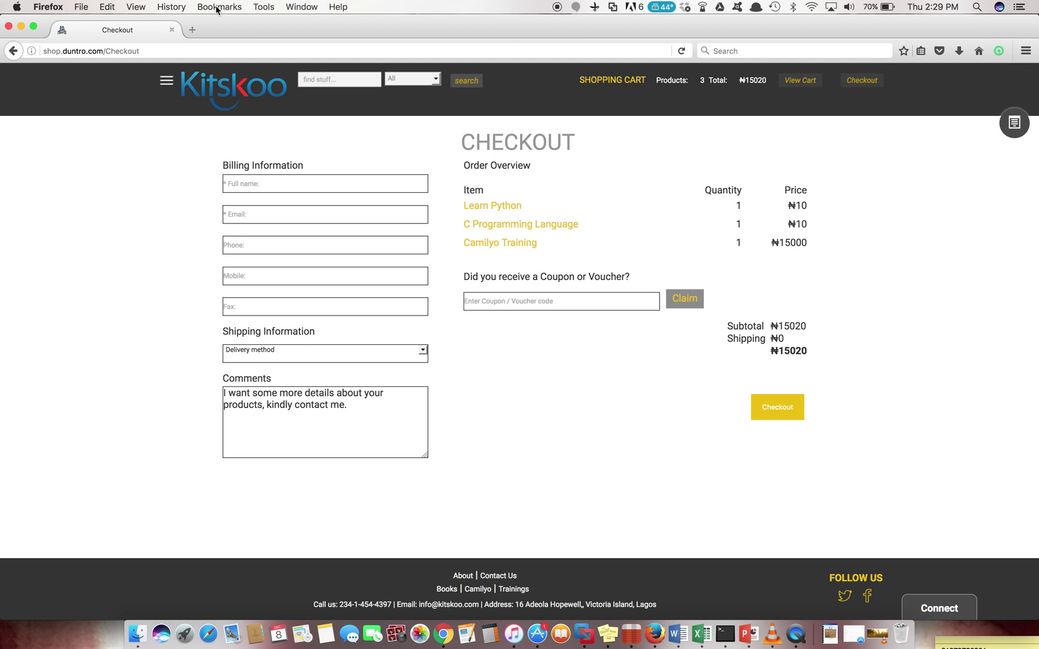
Minimize Firefox and go back to the Camilyo Sites list showing Orange and Kitskoo Store.
{"action": "left_click", "coordinate": [21, 27]}
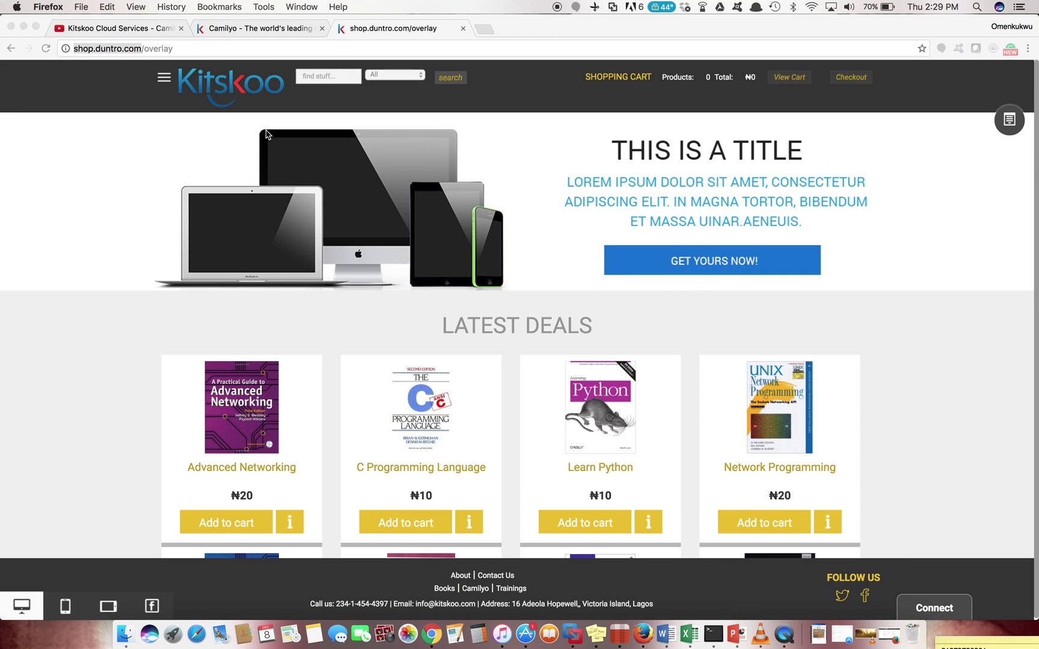
{"action": "left_click", "coordinate": [274, 28]}
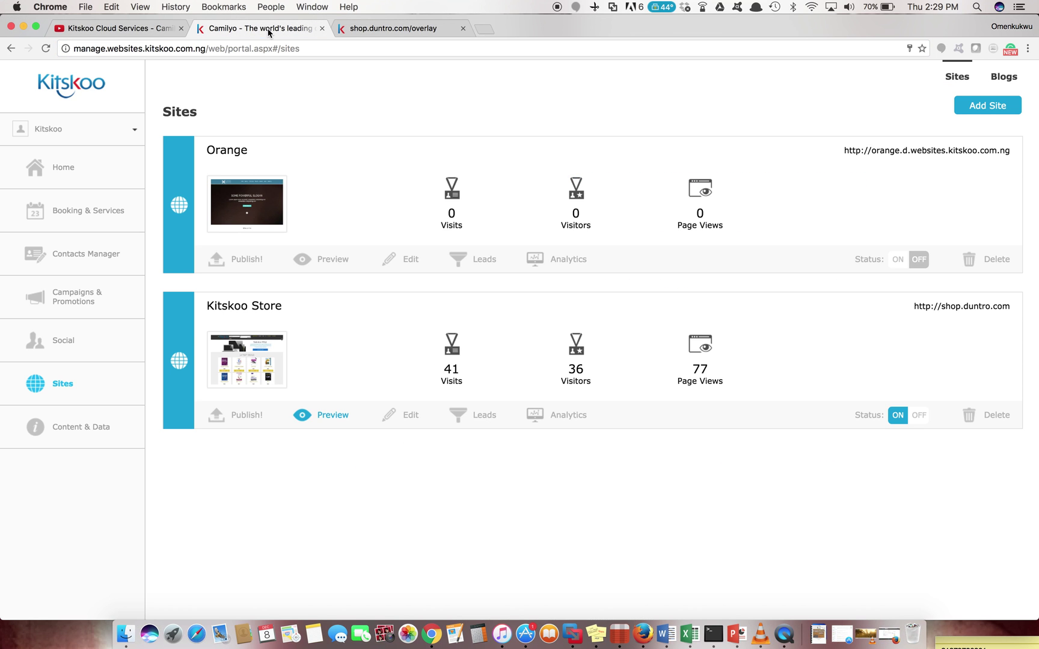